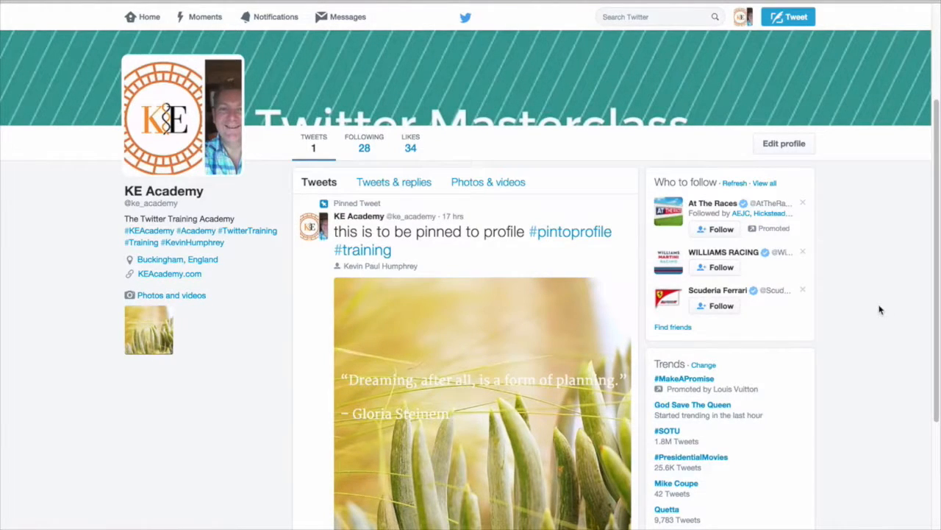
Step: Scroll back to the top of the KE Academy Twitter profile to view its Twitter Masterclass banner
scroll(881, 308, "up", 3)
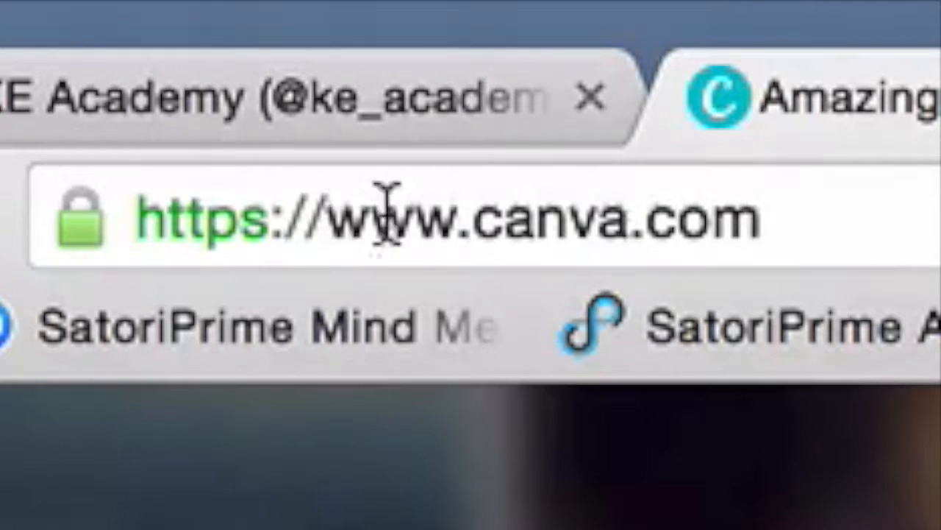
Step: Reload canva.com to bring up the Canva sign-up page
left_click_drag(329, 214, 746, 262)
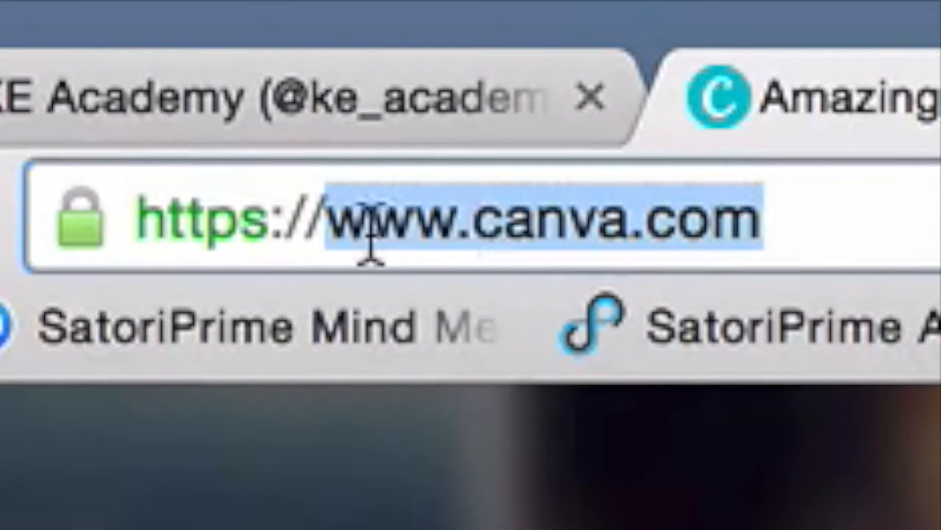
left_click_drag(479, 220, 582, 223)
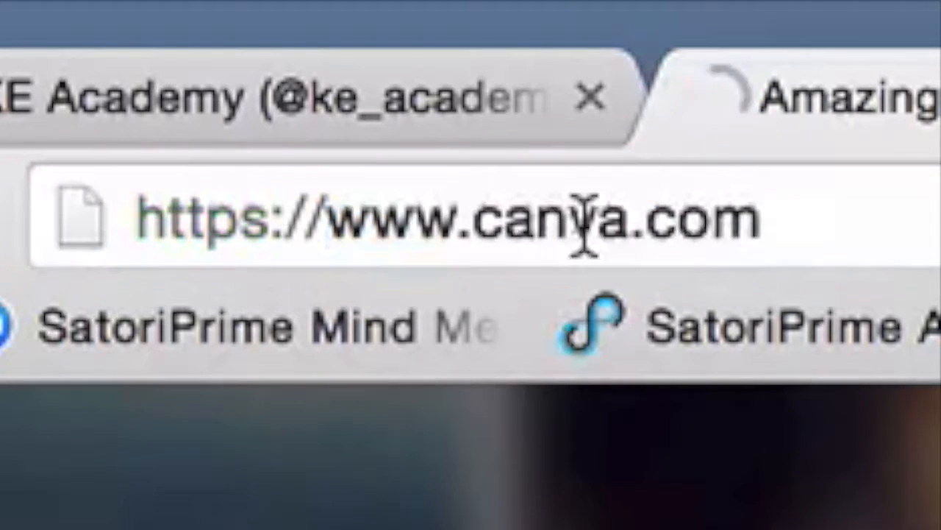
left_click(553, 262)
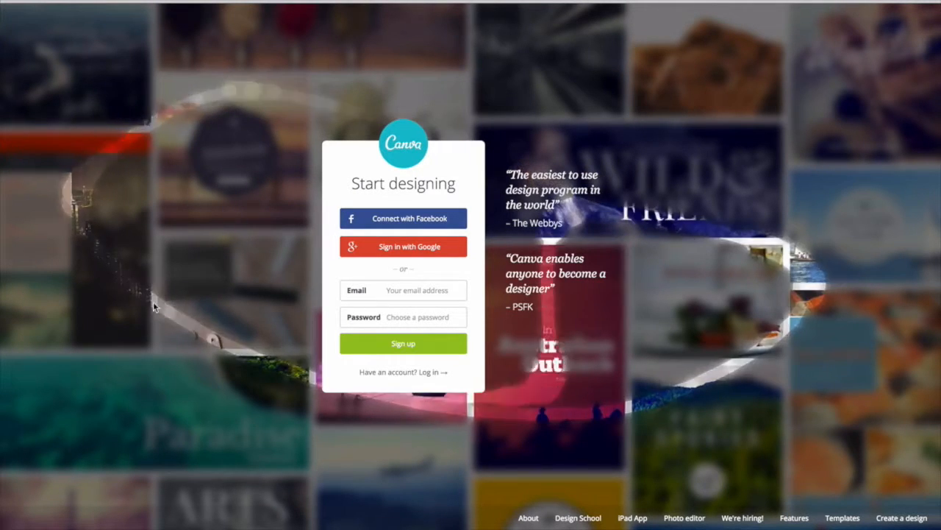
Step: Sign up for Canva with an email address and password, choosing Education as the use
left_click(410, 288)
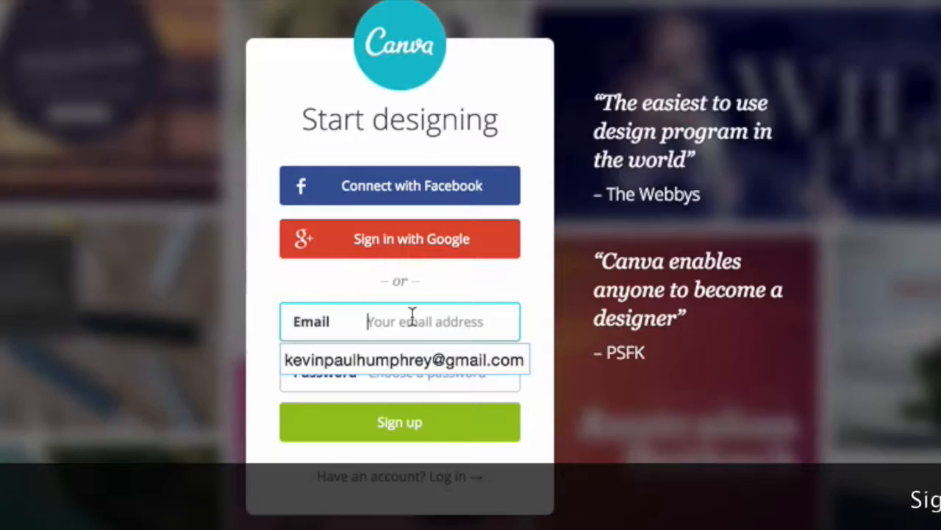
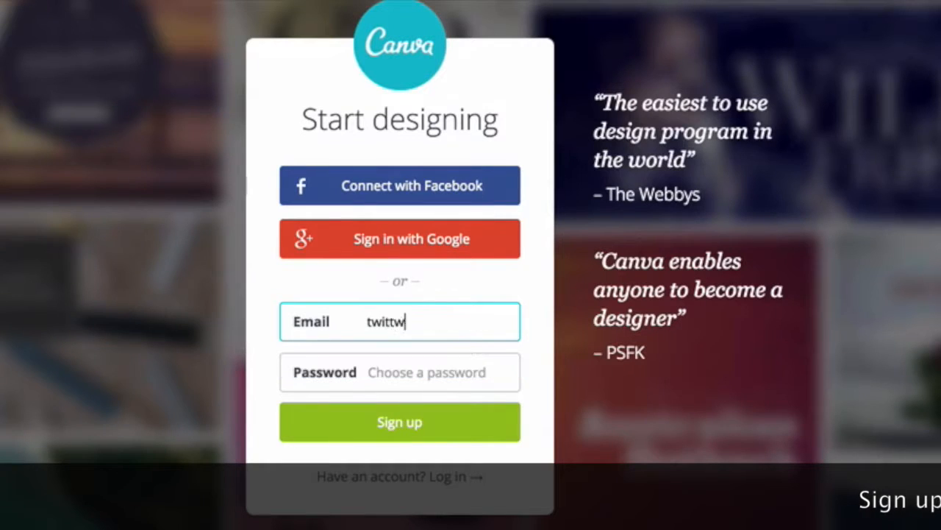
left_click(405, 363)
type("*********")
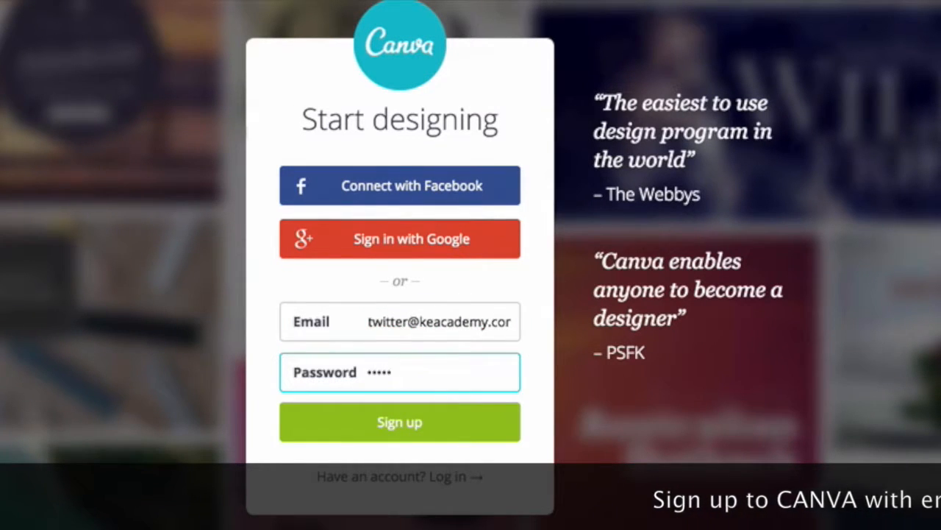
left_click(405, 425)
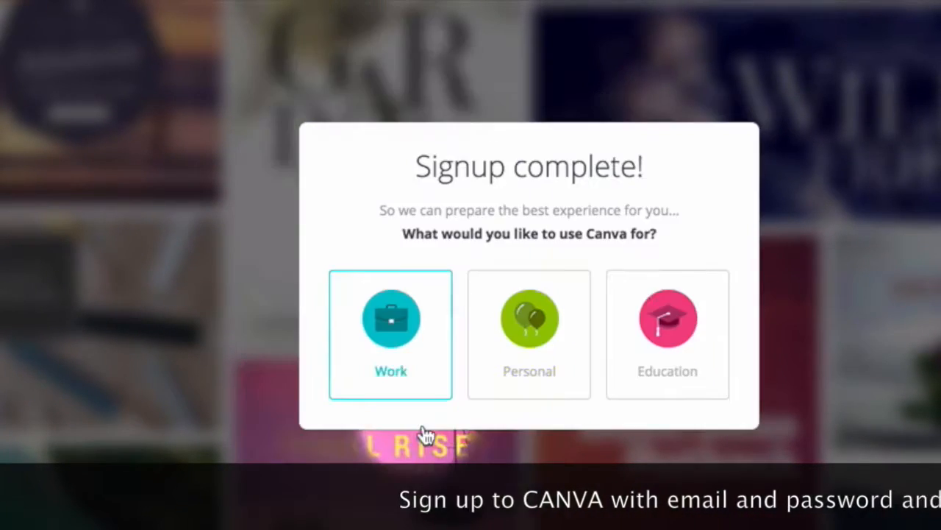
left_click(663, 334)
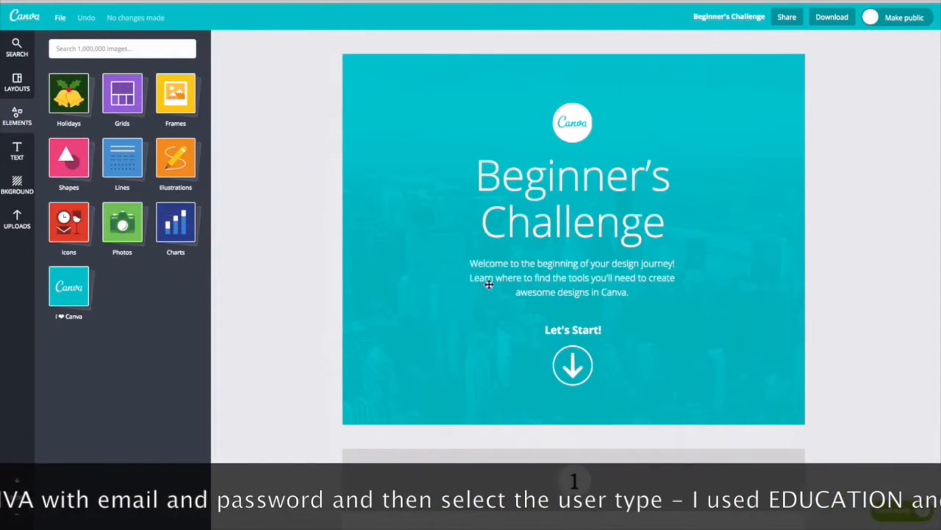
Step: Mark the Beginner's Challenge tutorial complete and start your own design
scroll(614, 380, "down", 12)
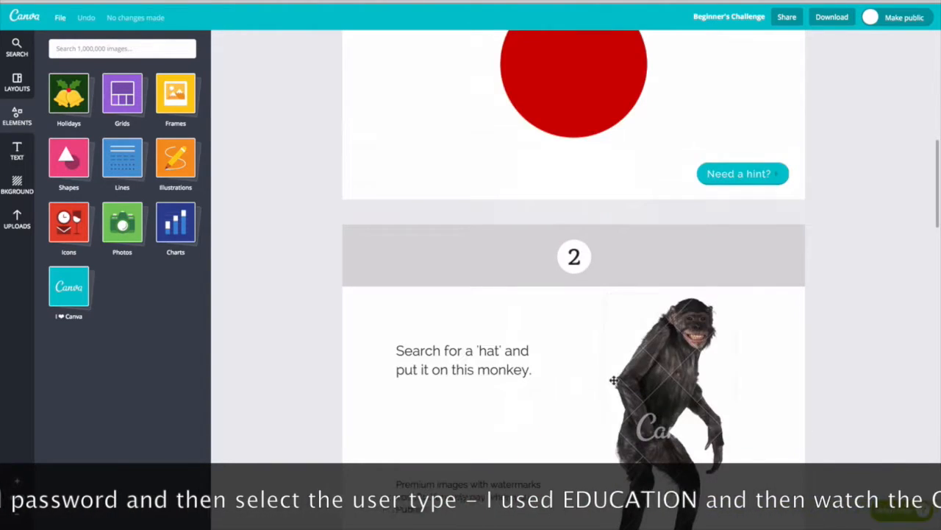
scroll(613, 380, "down", 15)
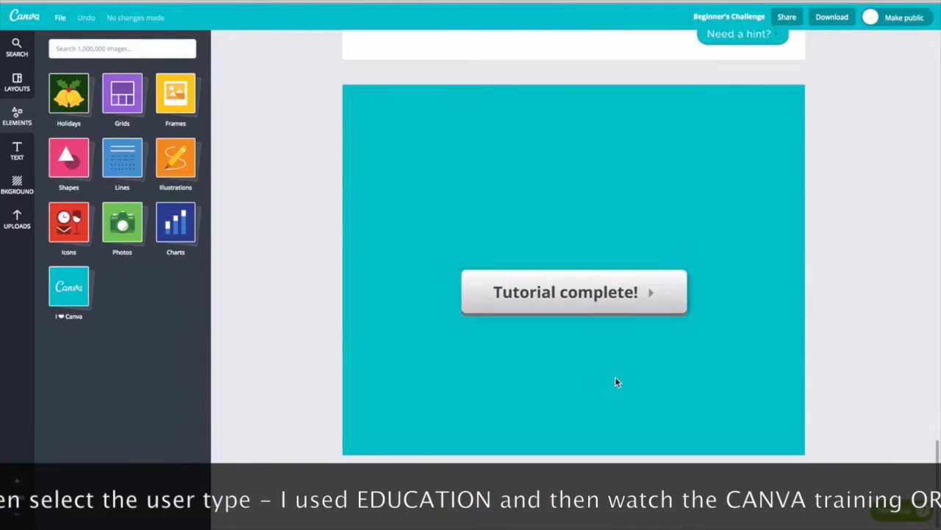
left_click(584, 293)
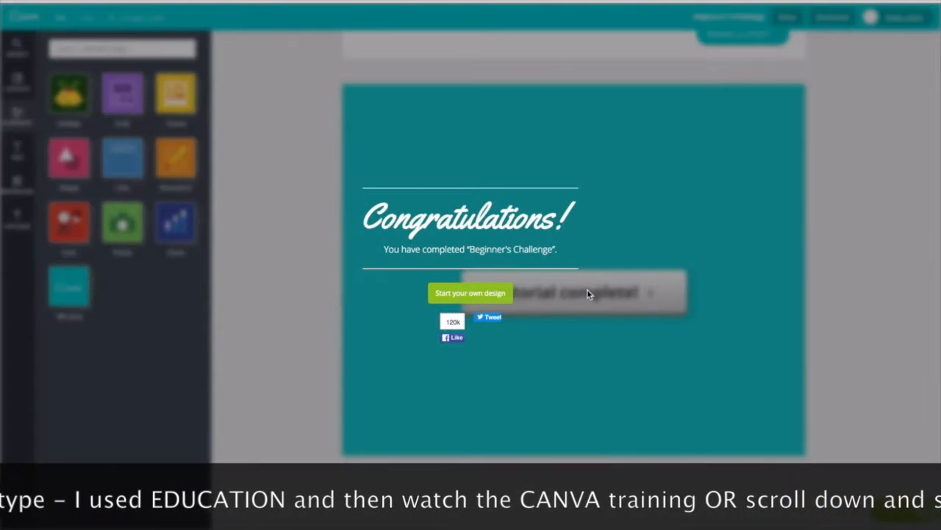
left_click(470, 293)
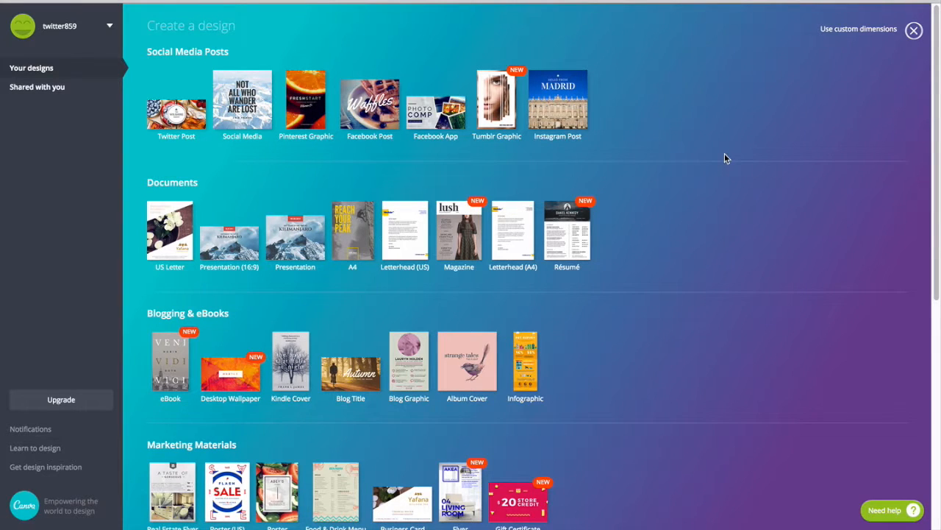
Step: Create a 1500 × 500 px Twitter Header design from Social Media & Email Headers
scroll(724, 158, "down", 1)
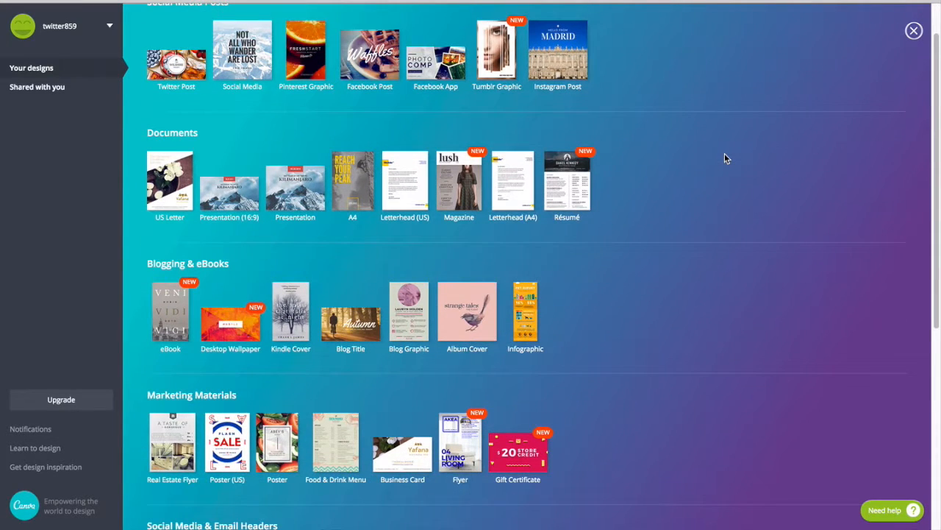
scroll(725, 159, "down", 5)
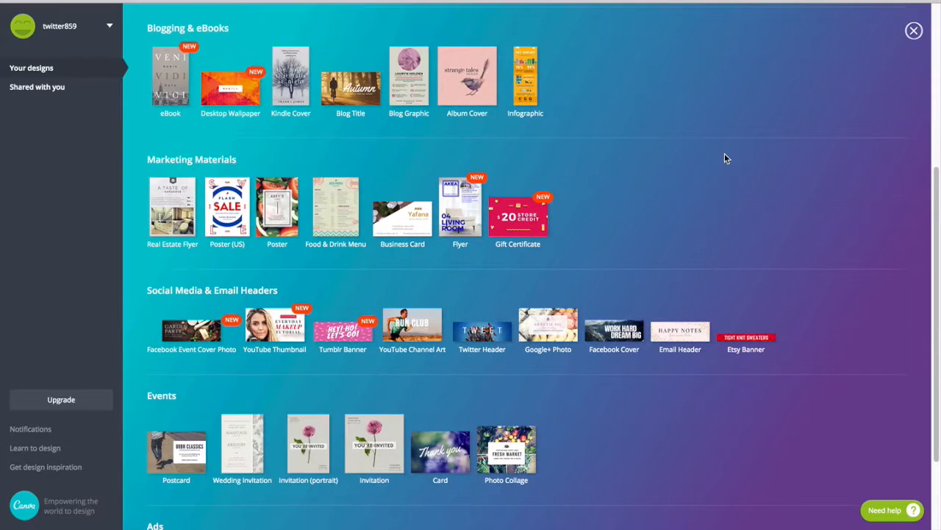
scroll(725, 158, "down", 1)
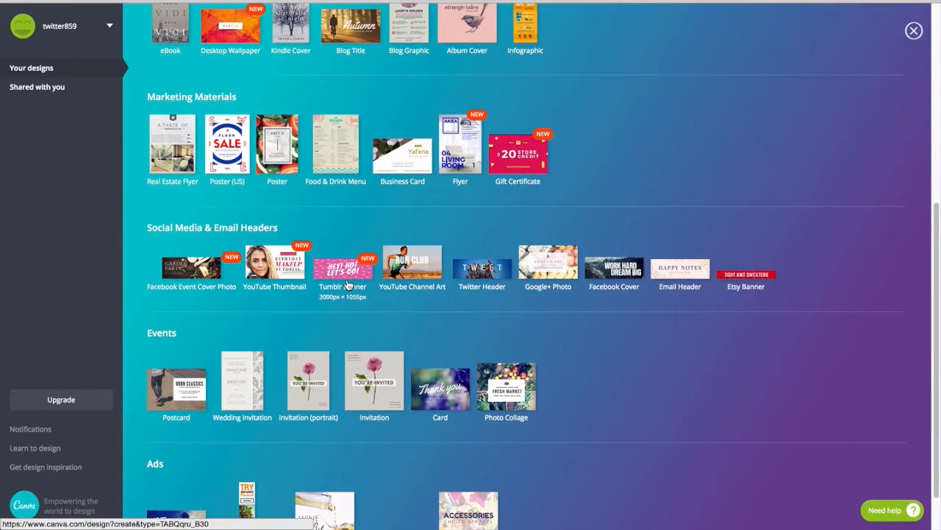
left_click(498, 274)
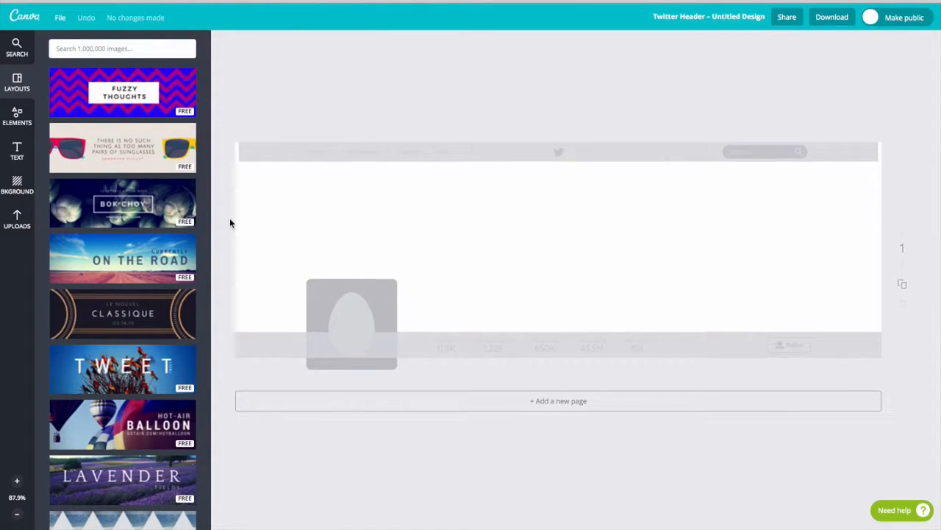
Step: Apply the 'Currently On the Road' layout with its desert road photo to the header canvas
scroll(117, 131, "down", 1)
scroll(118, 131, "down", 3)
scroll(117, 131, "down", 5)
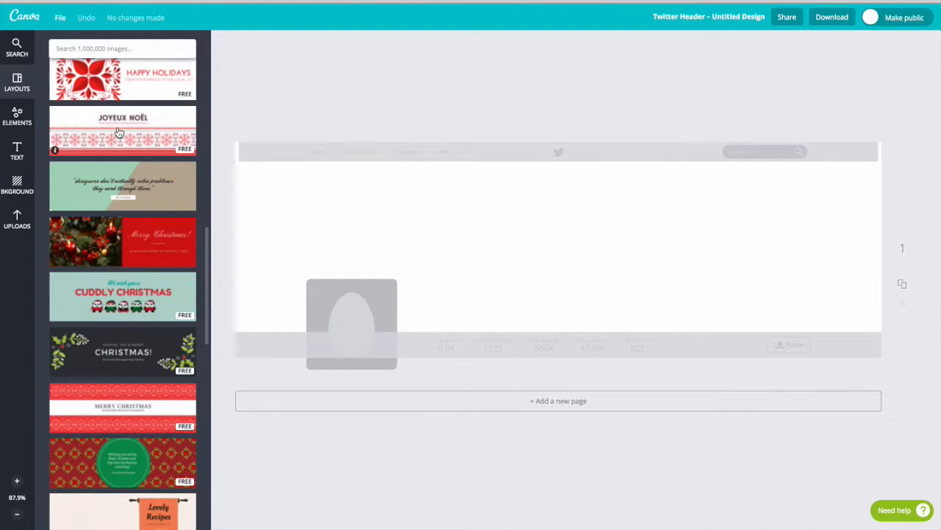
scroll(119, 132, "down", 4)
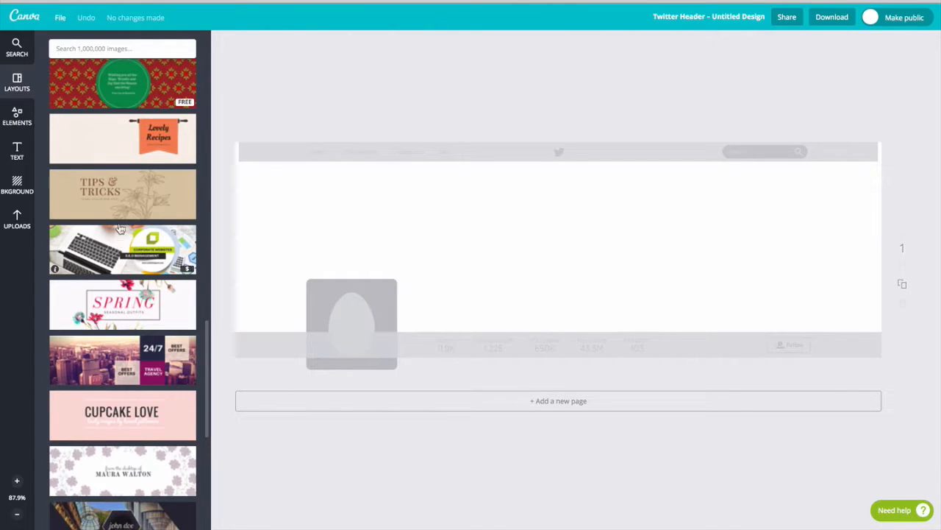
scroll(119, 228, "up", 15)
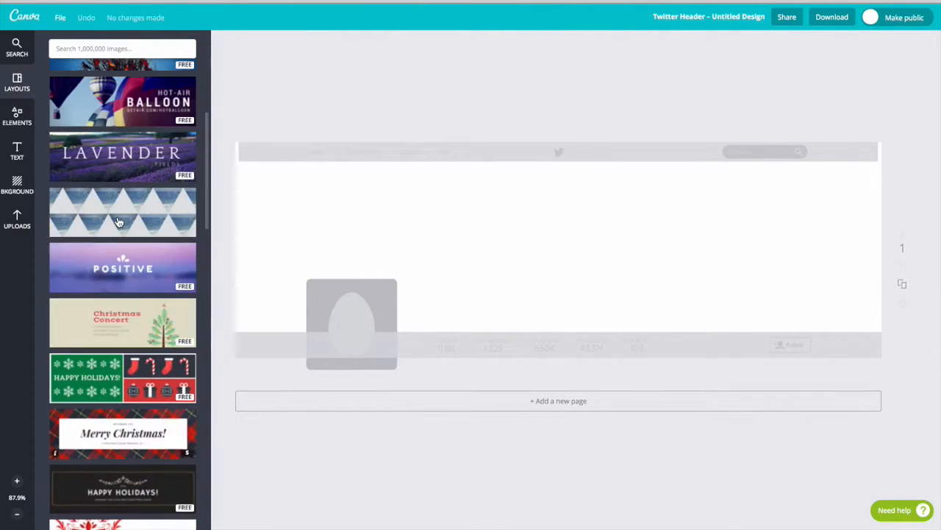
scroll(118, 222, "up", 4)
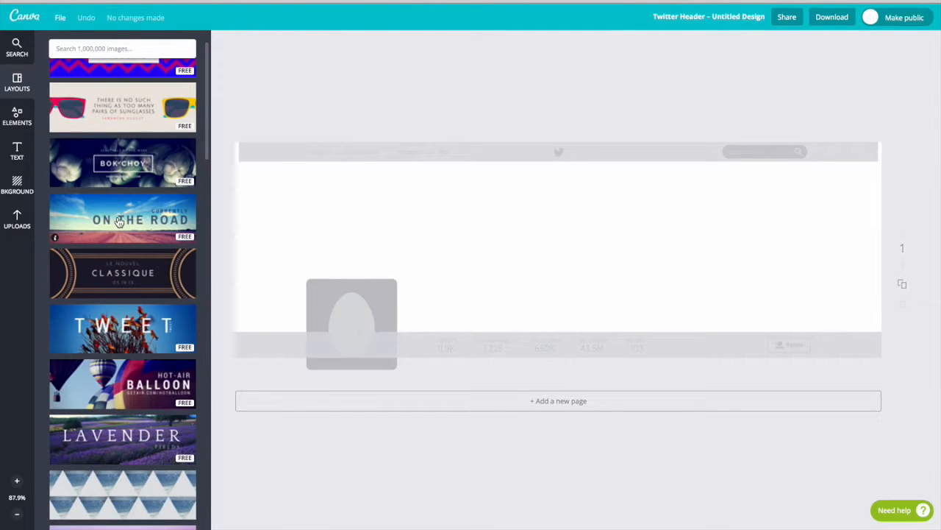
scroll(119, 213, "up", 1)
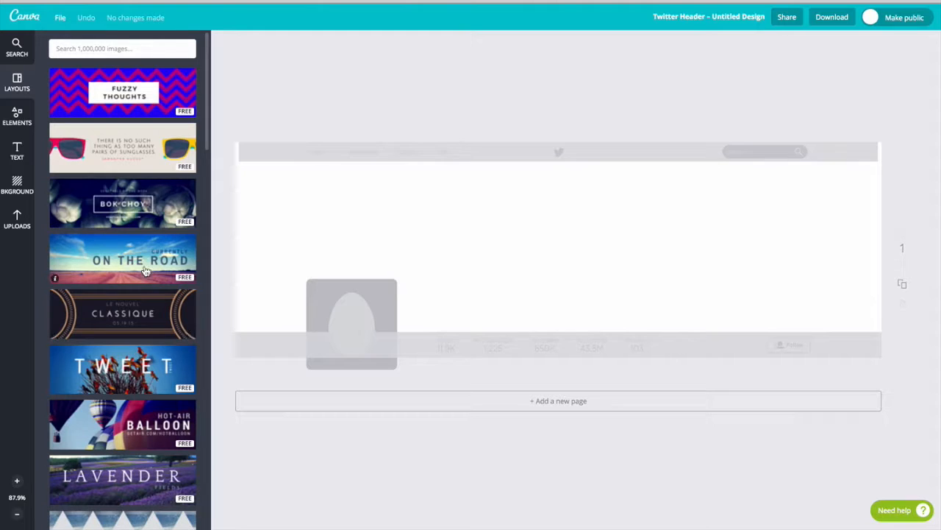
left_click_drag(143, 269, 433, 267)
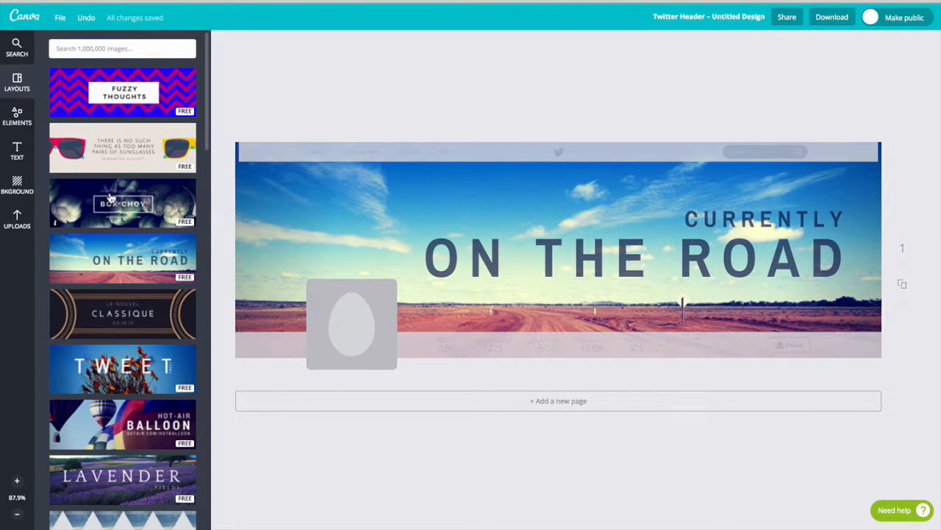
Step: Replace ON THE ROAD in the headline with 'TWITTER TRAINING'
left_click(601, 259)
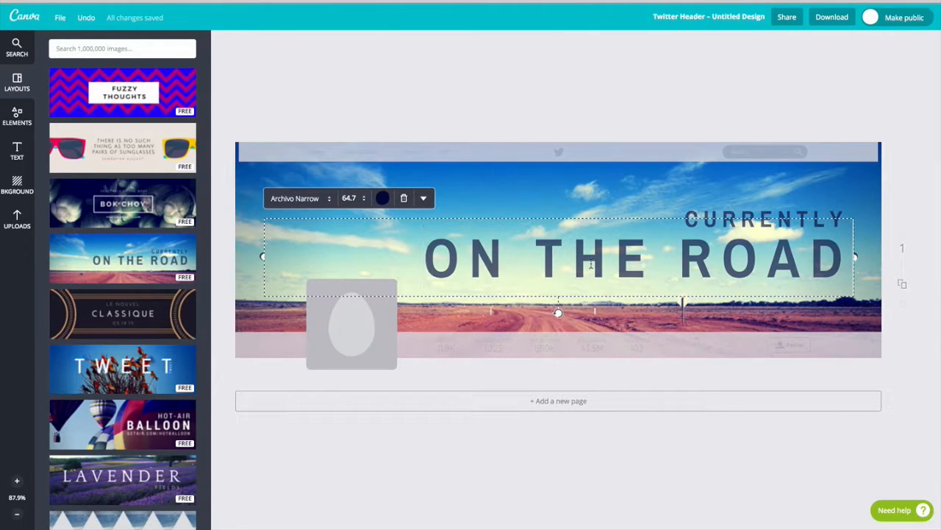
left_click_drag(853, 258, 444, 237)
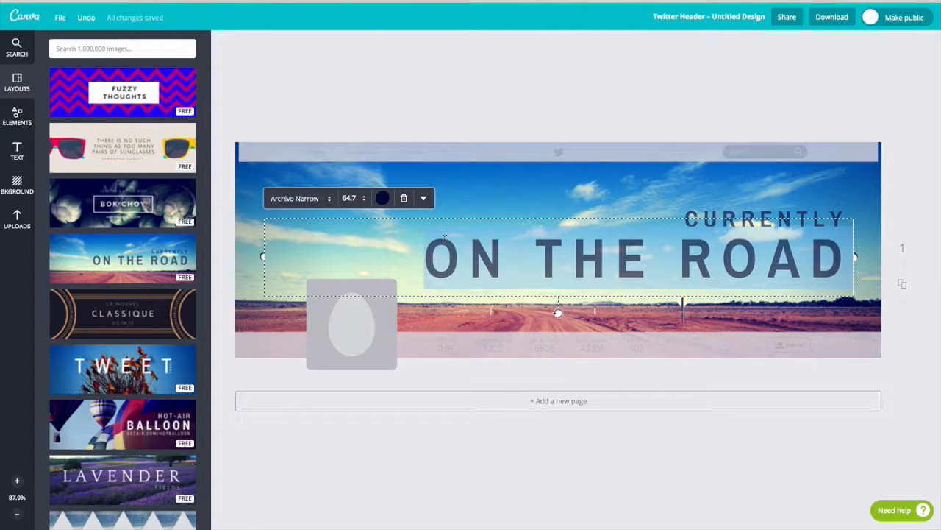
type("TWITTER")
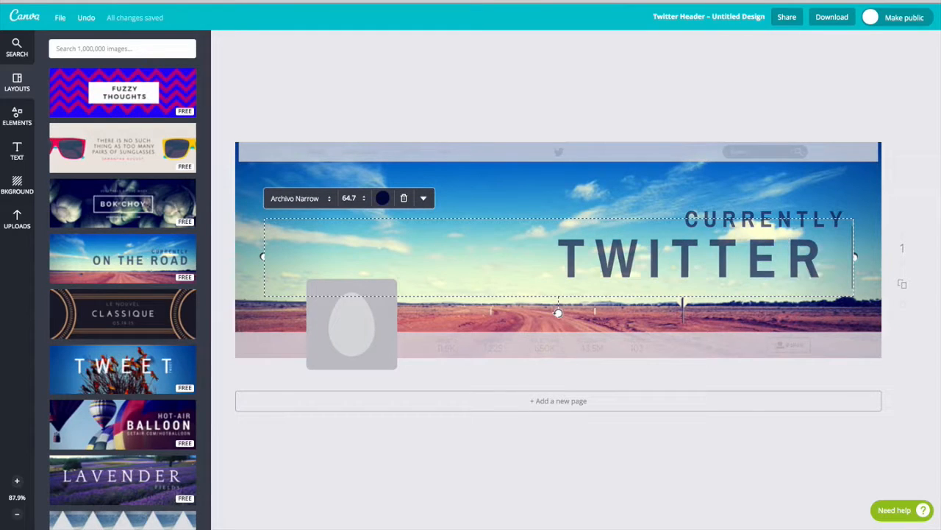
type(" TRAININ")
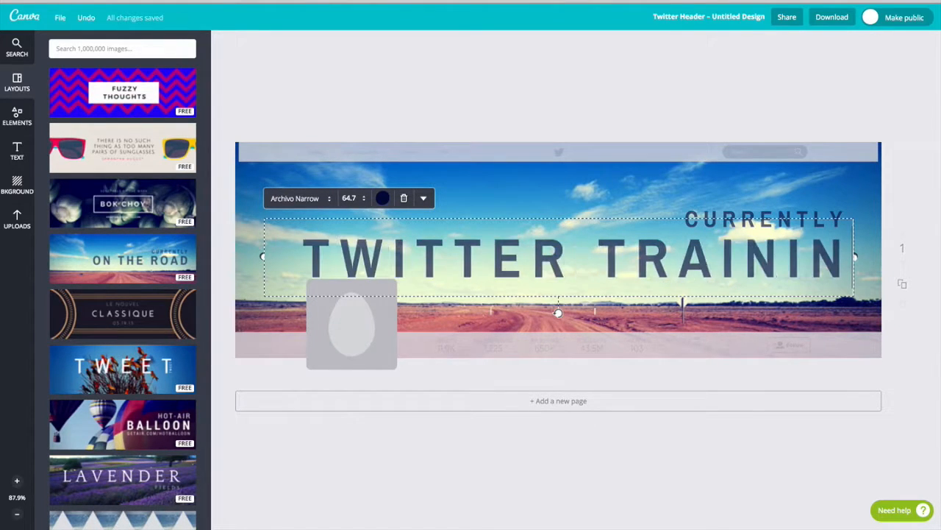
type("G")
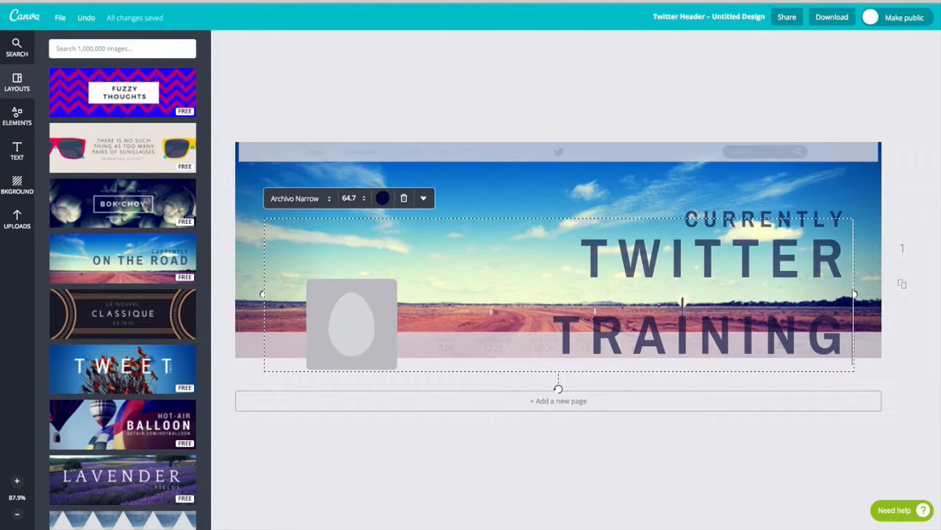
Step: Set the TWITTER TRAINING headline to font size 56 so it fits on one line
left_click(363, 199)
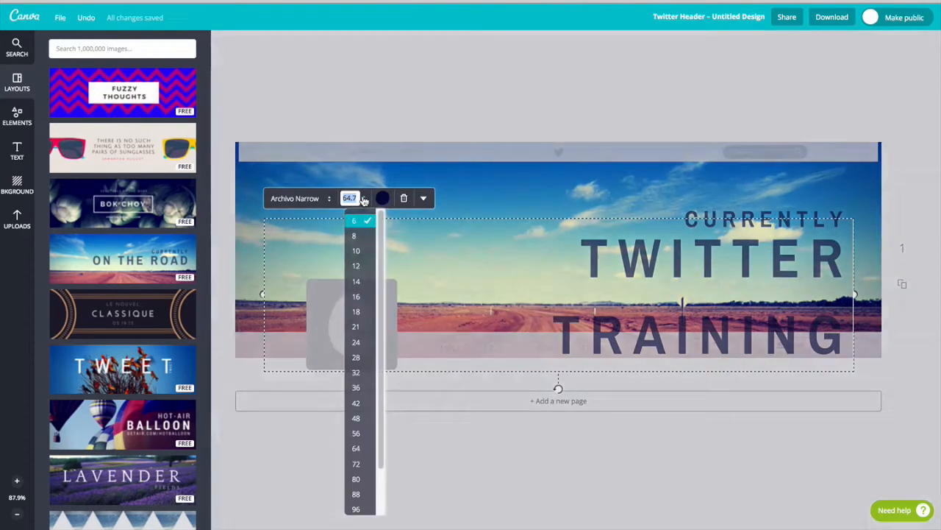
left_click(357, 388)
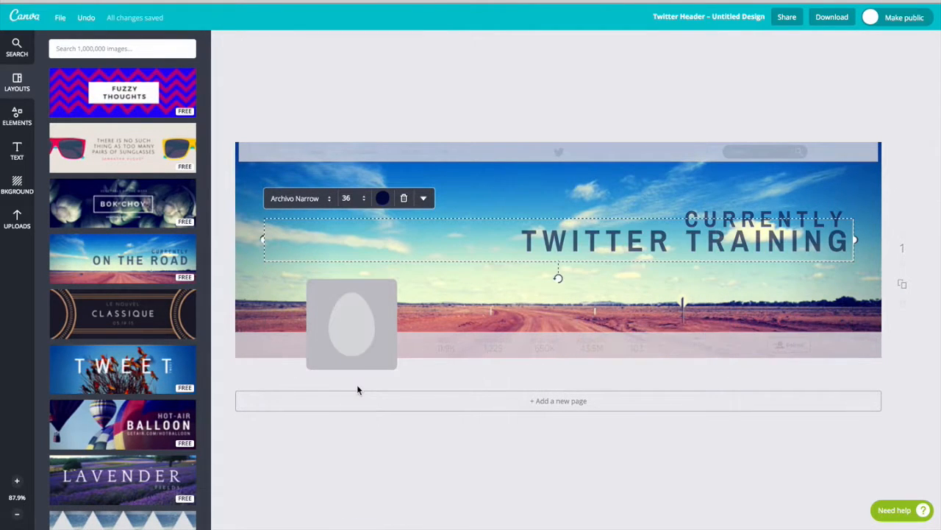
left_click(360, 200)
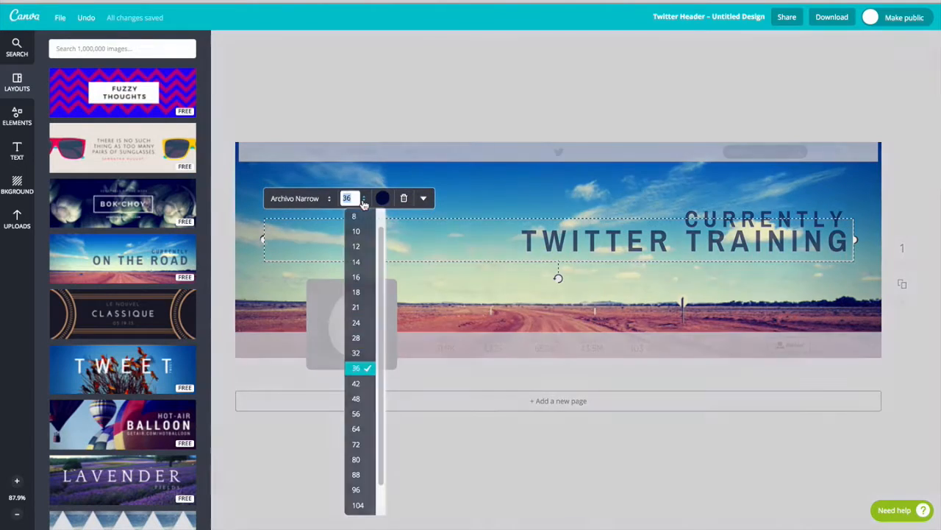
left_click(357, 414)
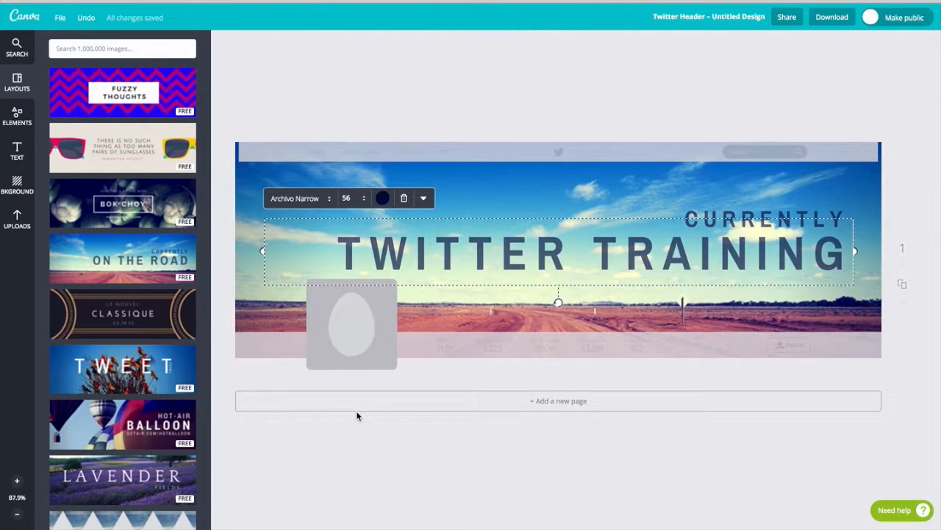
left_click(559, 328)
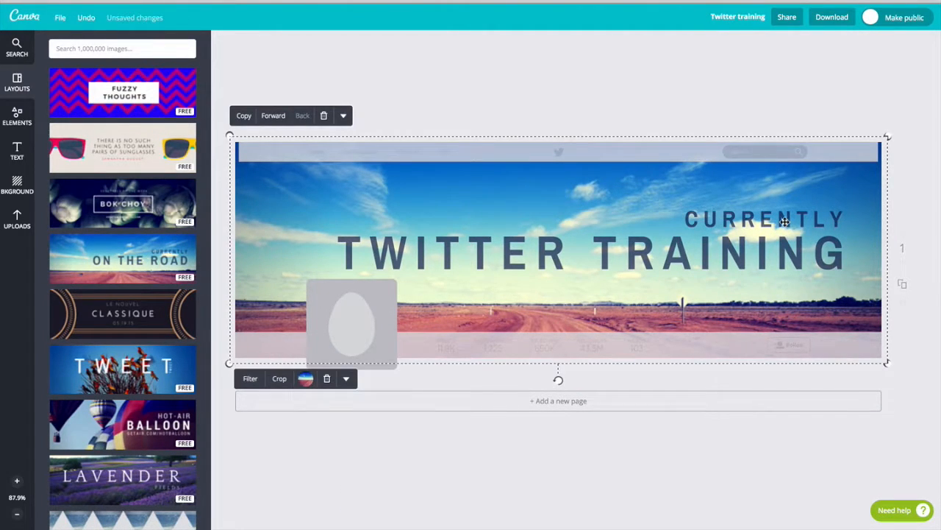
left_click(784, 222)
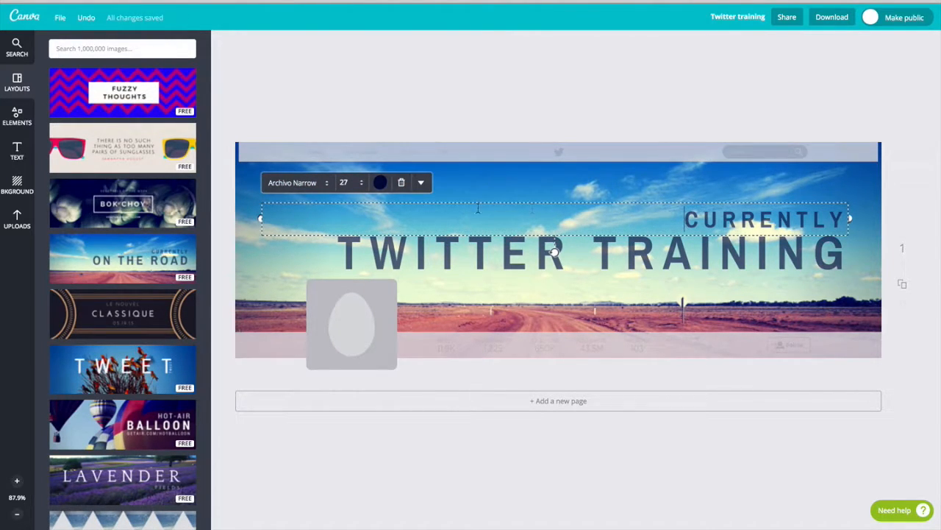
Step: Move the CURRENTLY text down beside the profile placeholder and change it to 'KE ACADEMY'
left_click(567, 303)
left_click_drag(736, 219, 466, 318)
double_click(573, 319)
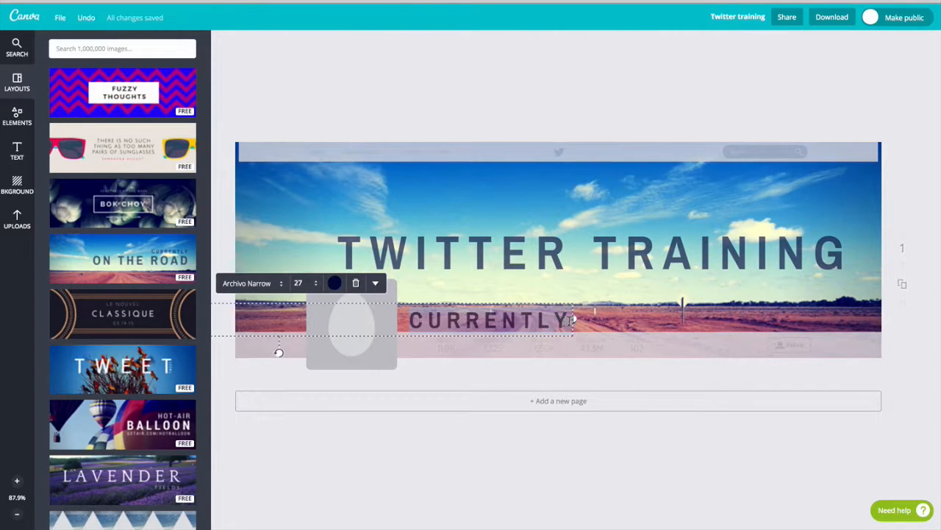
type("K")
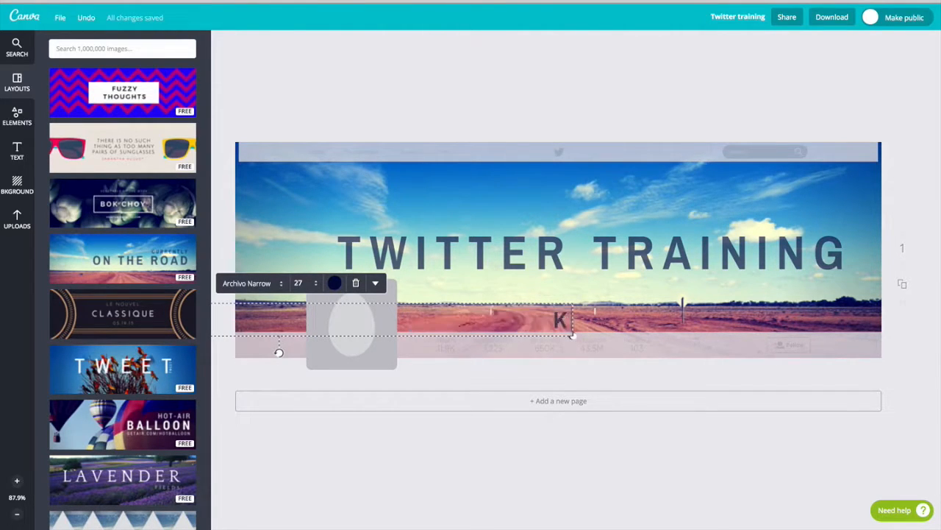
type("E A")
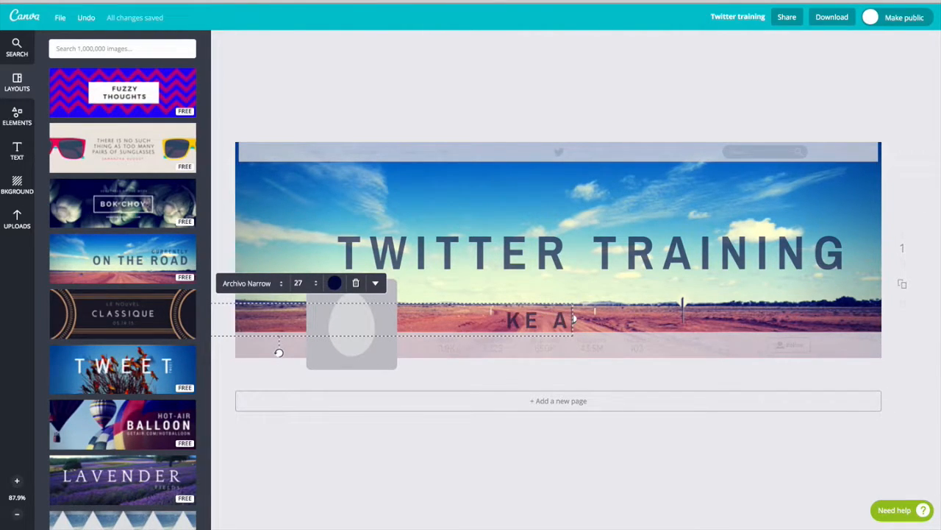
type("CADEMY")
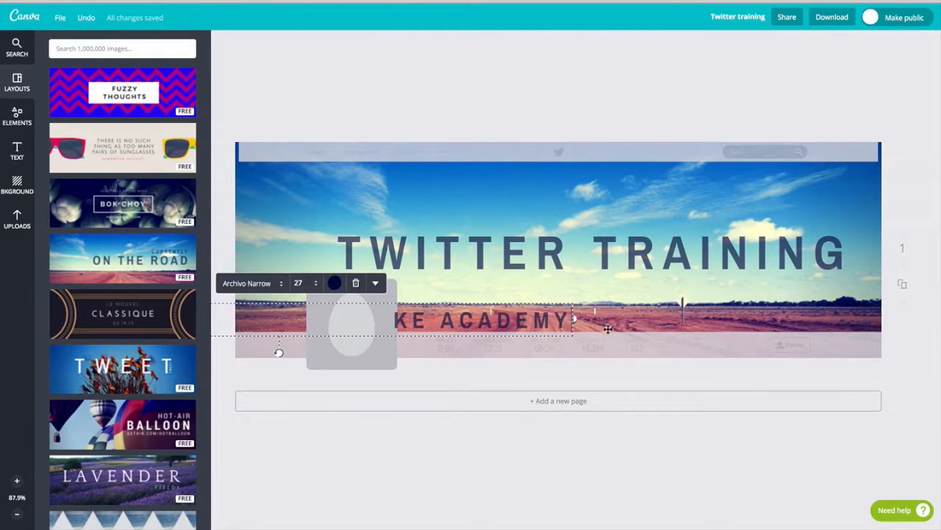
Step: Nudge KE ACADEMY slightly right and TWITTER TRAINING slightly up and left
left_click(548, 329)
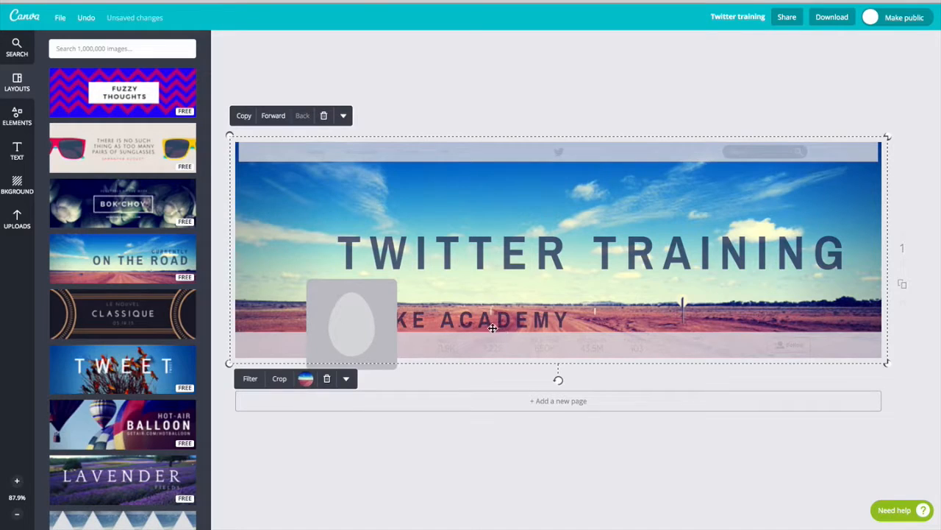
key("Escape")
mouse_move(500, 323)
left_mouse_down()
mouse_move(523, 213)
mouse_move(612, 212)
mouse_move(662, 322)
mouse_move(503, 321)
left_mouse_up()
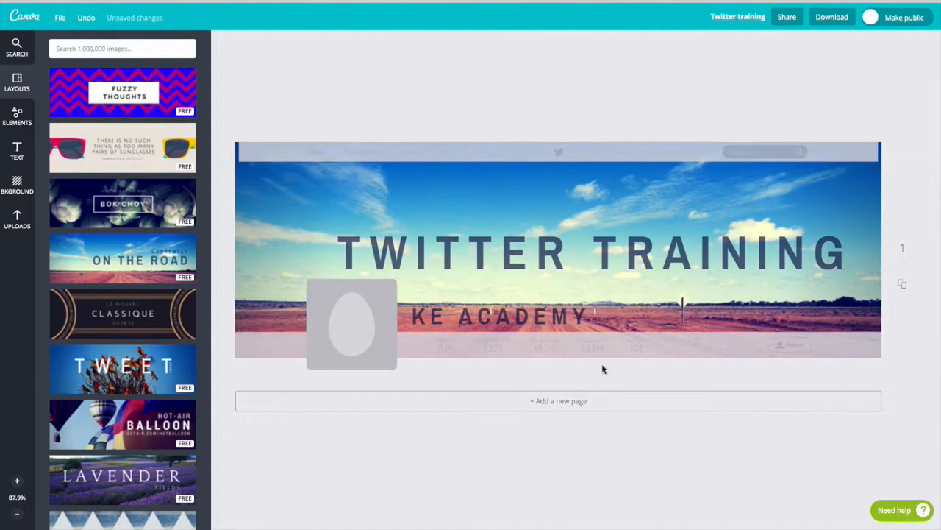
left_click_drag(482, 248, 448, 213)
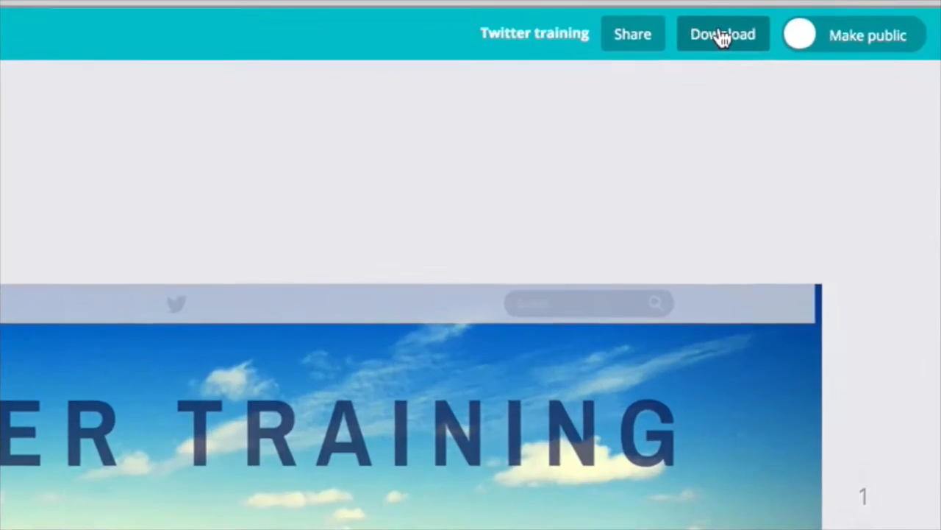
Step: Download the header as the web JPG Twitter training.jpg and return to the Twitter tab
left_click(792, 102)
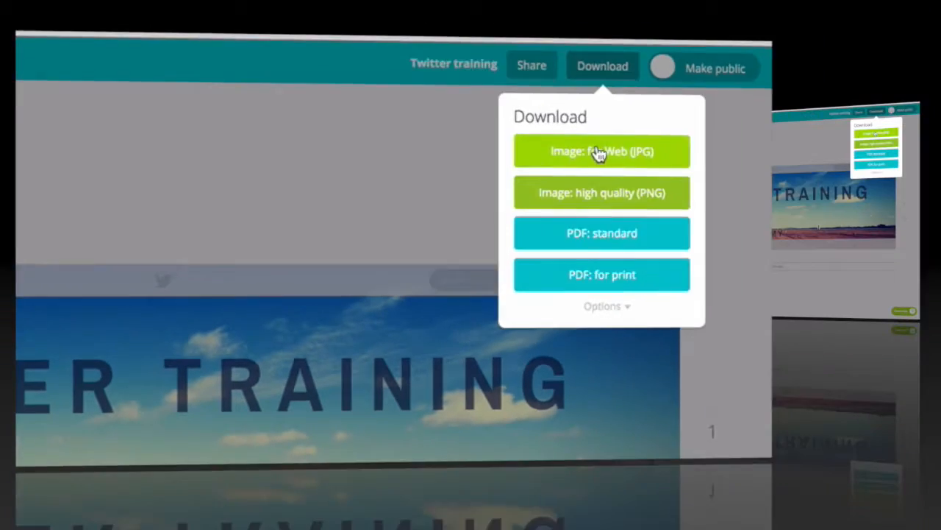
left_click(717, 145)
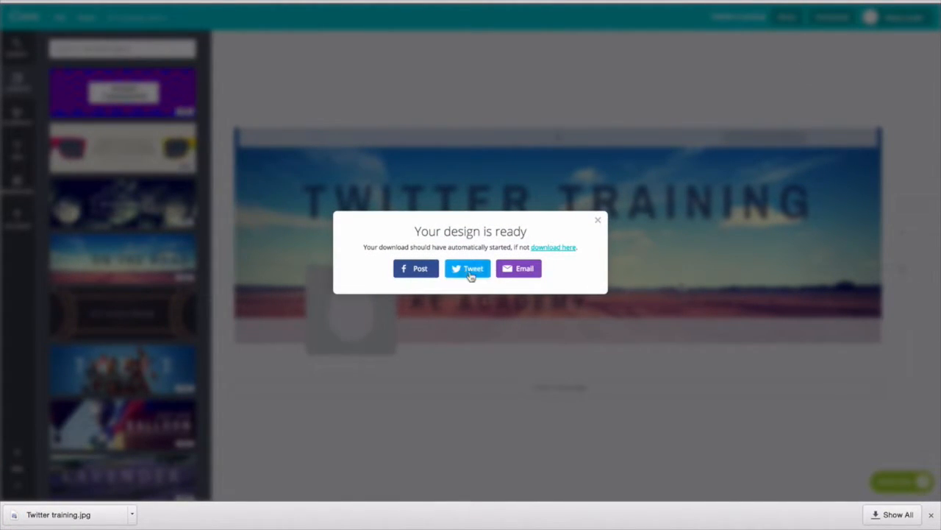
left_click(598, 223)
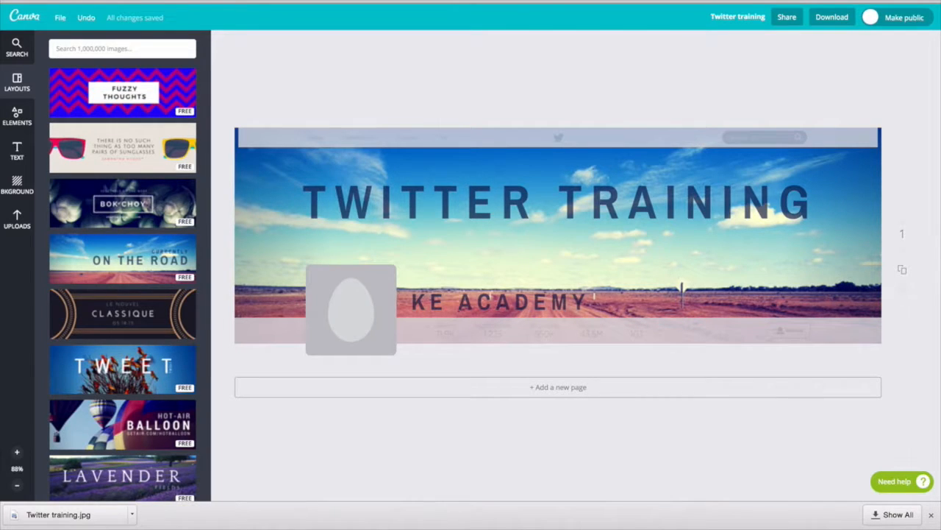
key("ctrl+Tab")
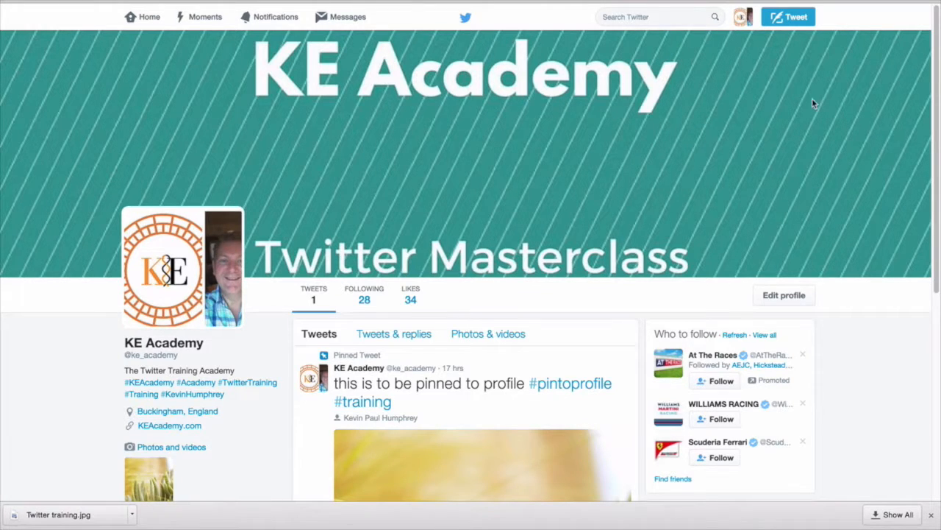
Step: Upload Twitter training.jpg as the Twitter profile header, scale it up, and save the profile
left_click(780, 294)
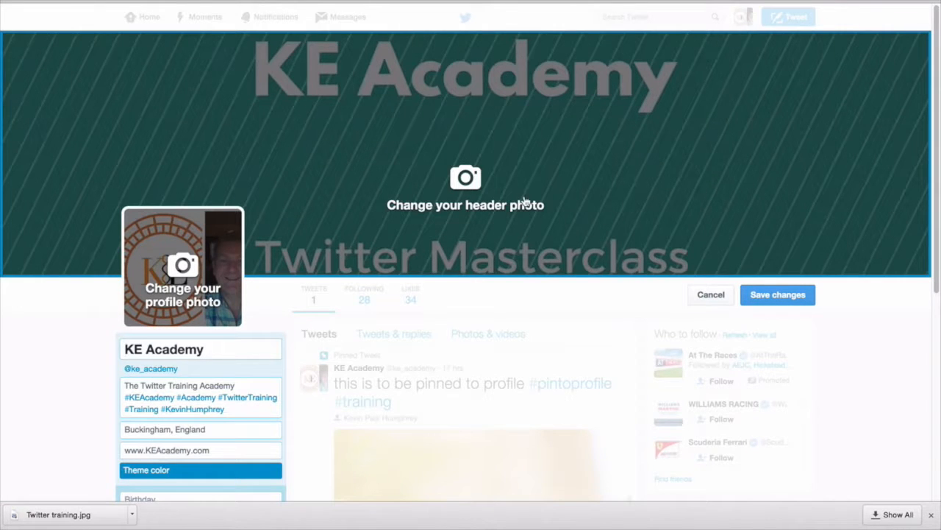
left_click(468, 182)
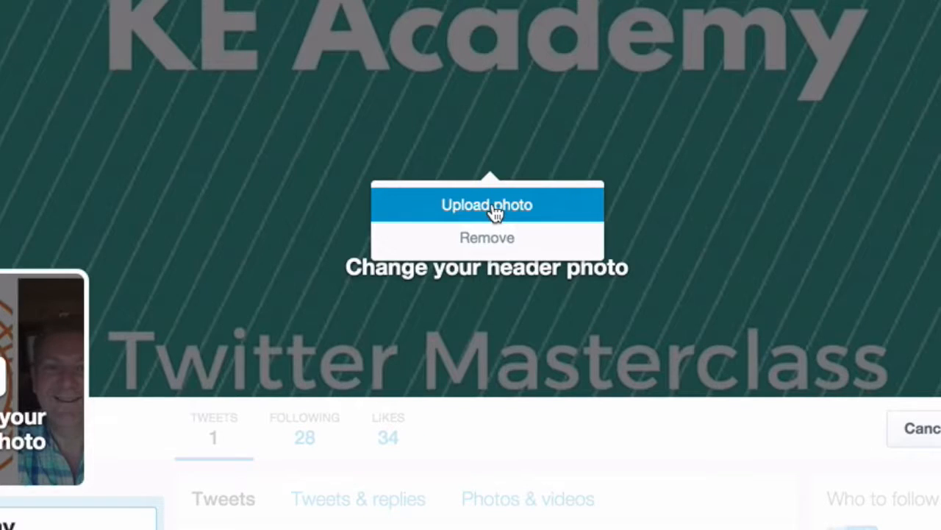
left_click(495, 212)
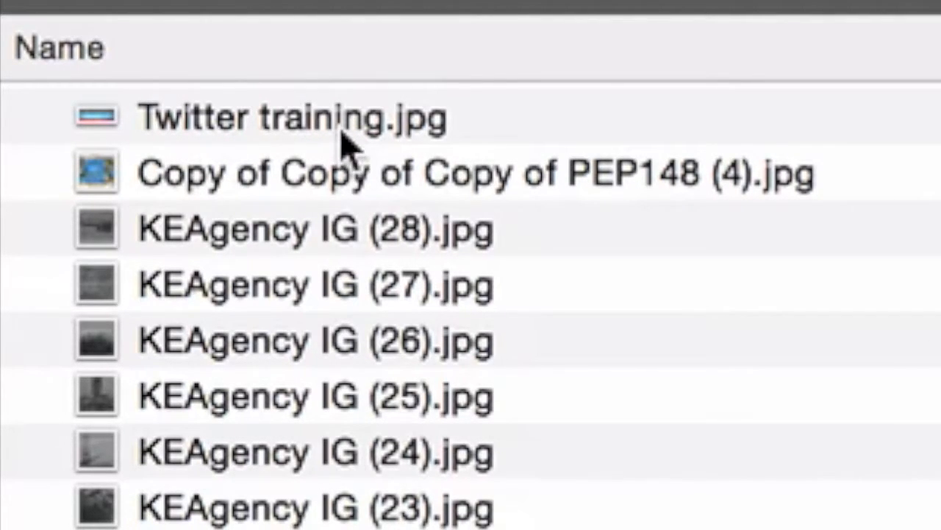
left_click(345, 139)
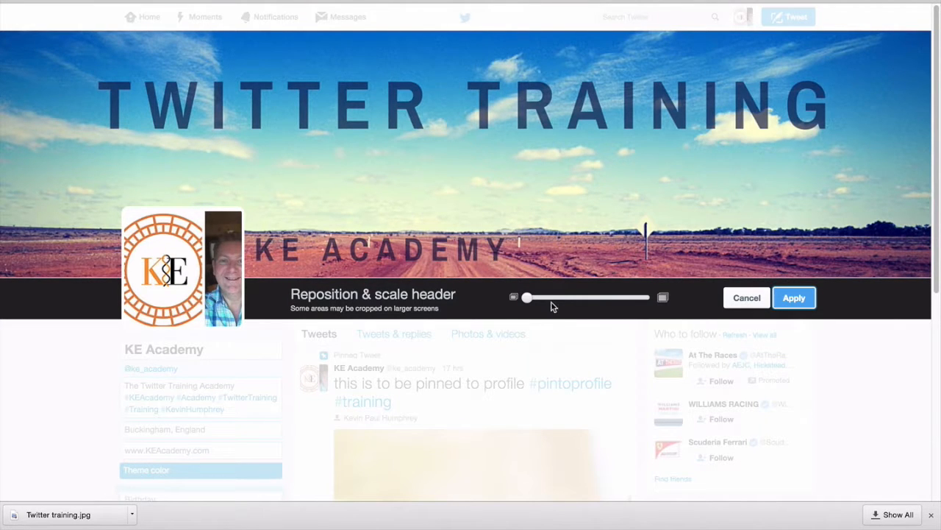
left_click_drag(530, 303, 479, 294)
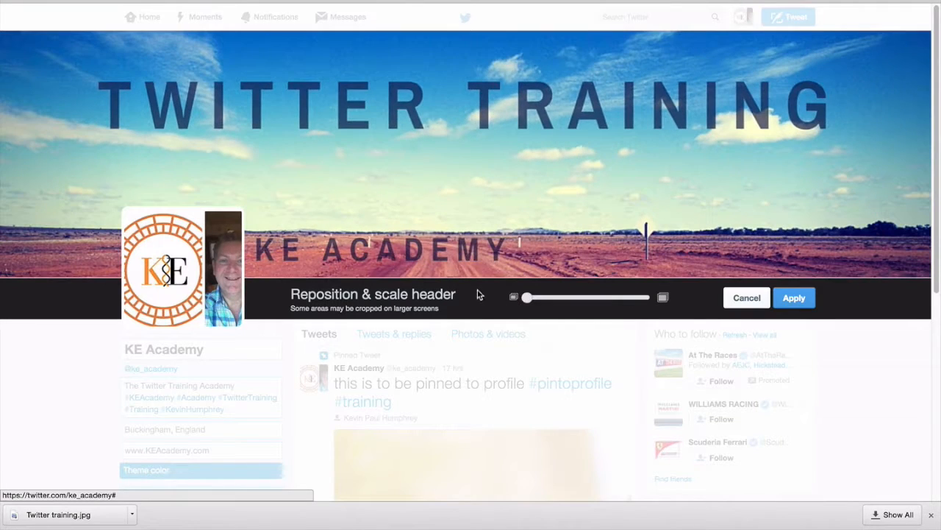
left_click(794, 297)
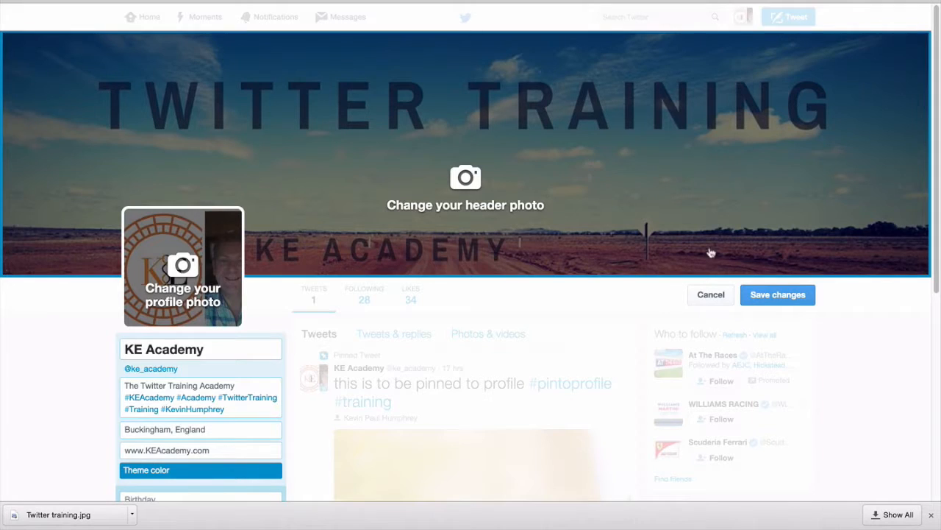
left_click(782, 297)
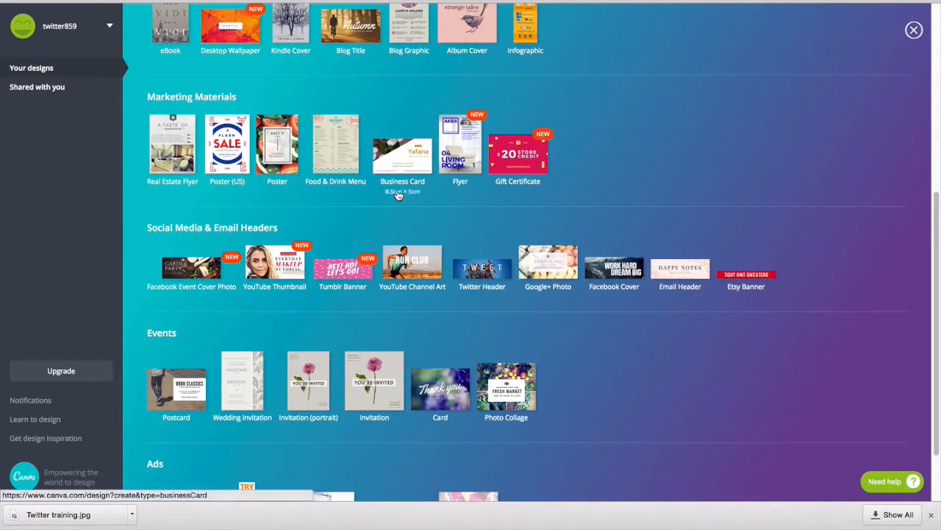
Step: Enter custom dimensions of 400 × 400 px and create the square design
scroll(479, 149, "up", 5)
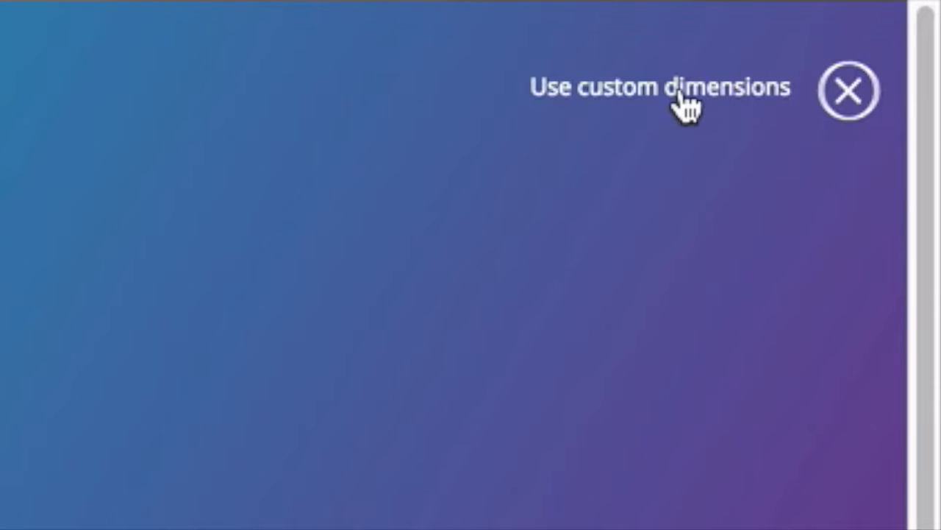
left_click(781, 44)
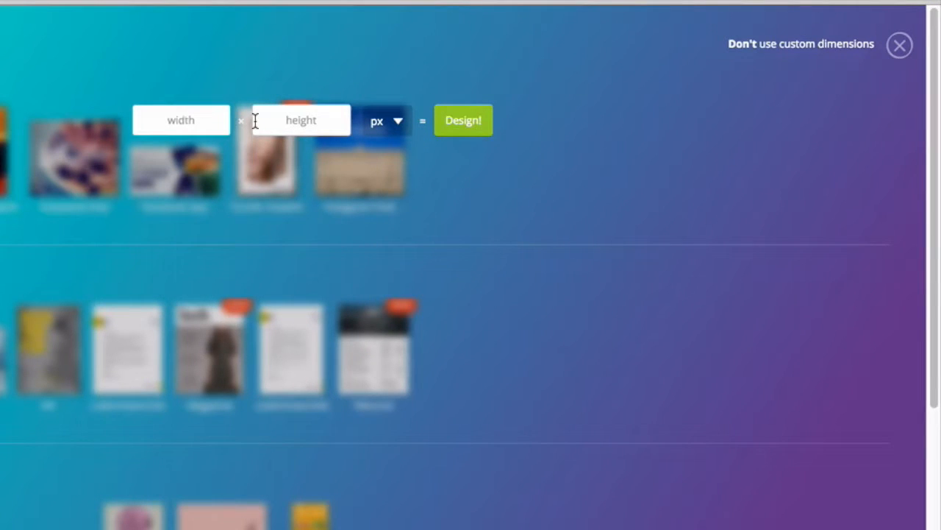
type("400")
left_click(298, 119)
type("400")
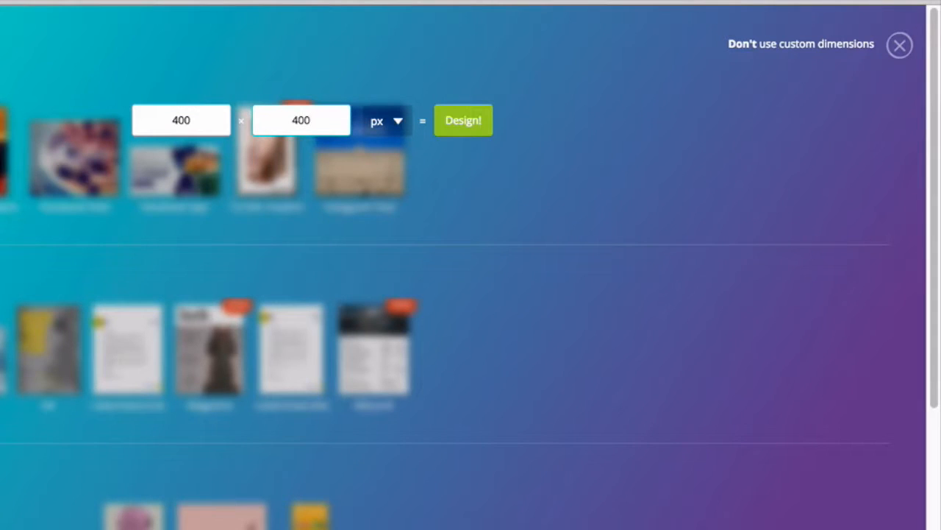
left_click(456, 122)
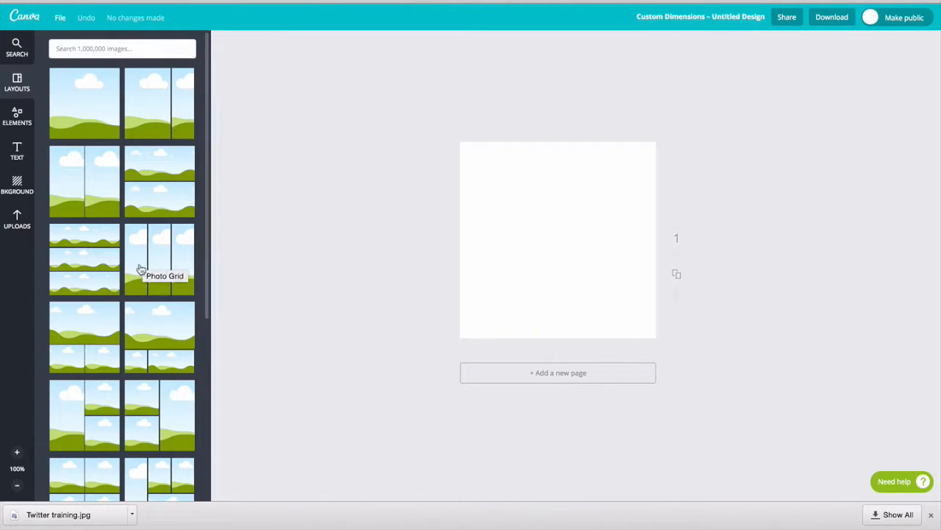
Step: Apply the three-column layout of tall sky-and-hill photo panels to the canvas
scroll(85, 340, "down", 1)
scroll(85, 338, "down", 10)
scroll(84, 339, "up", 10)
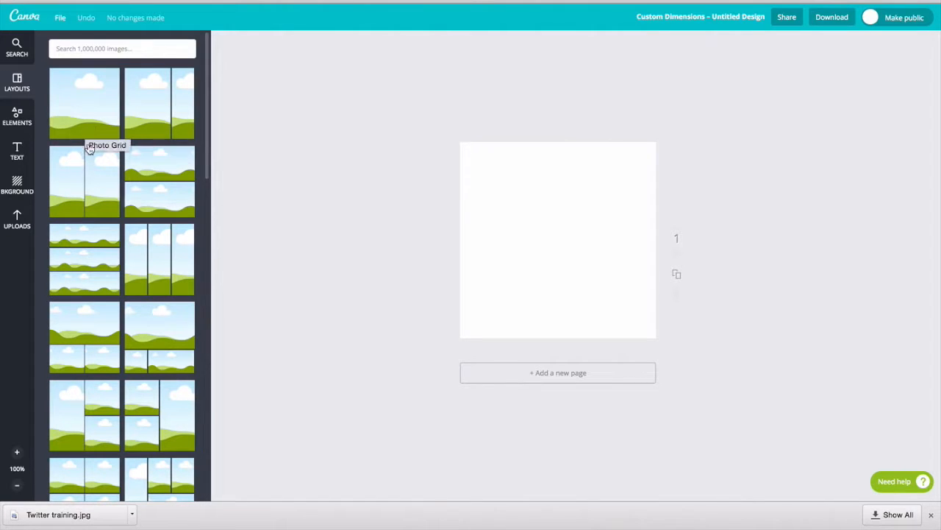
left_click(157, 250)
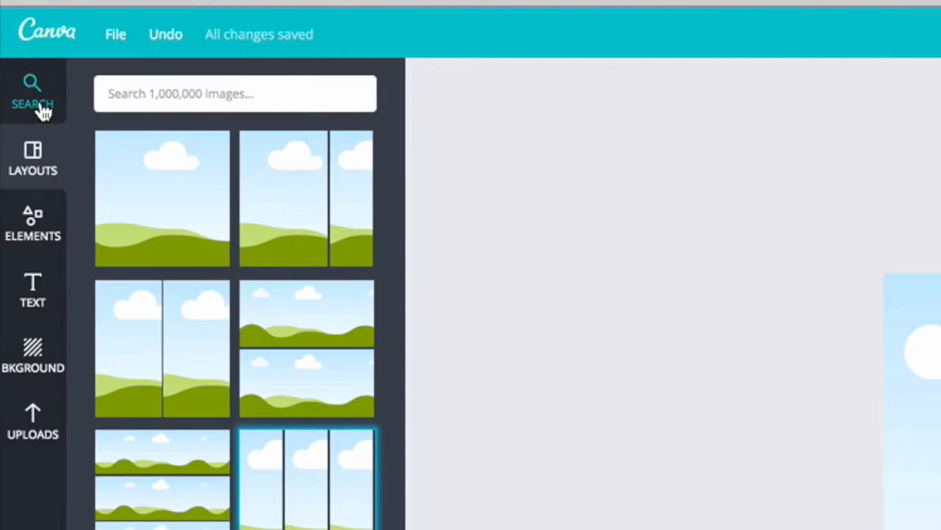
Step: Search the graphics for 'twitter', adding then removing the sunglasses bird
left_click(43, 109)
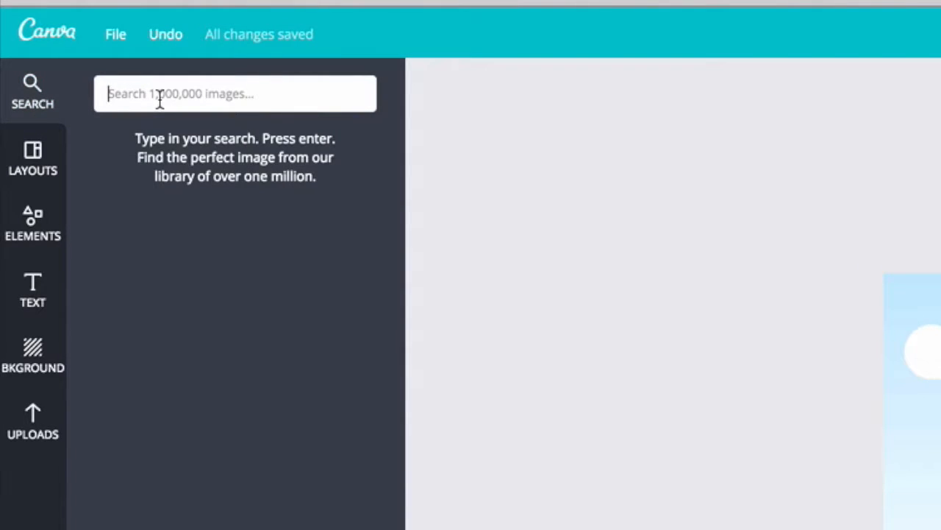
type("twitter")
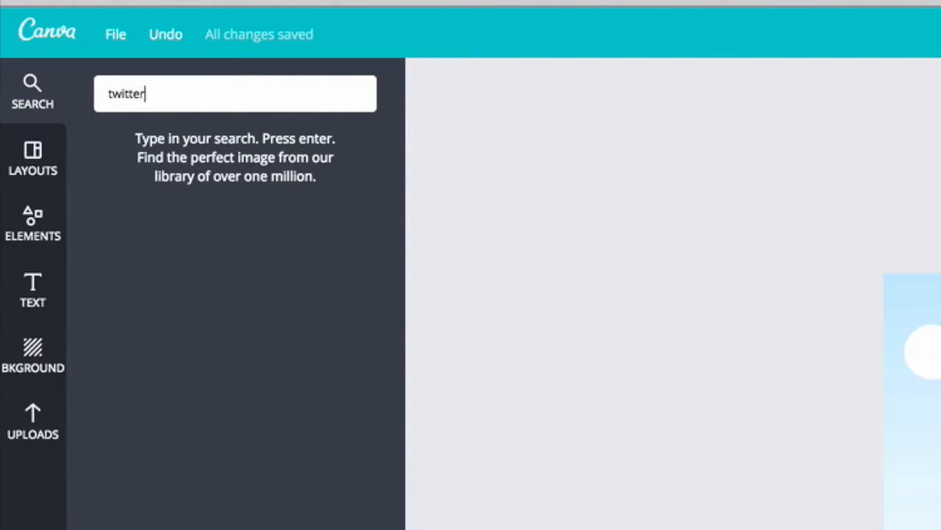
key("Return")
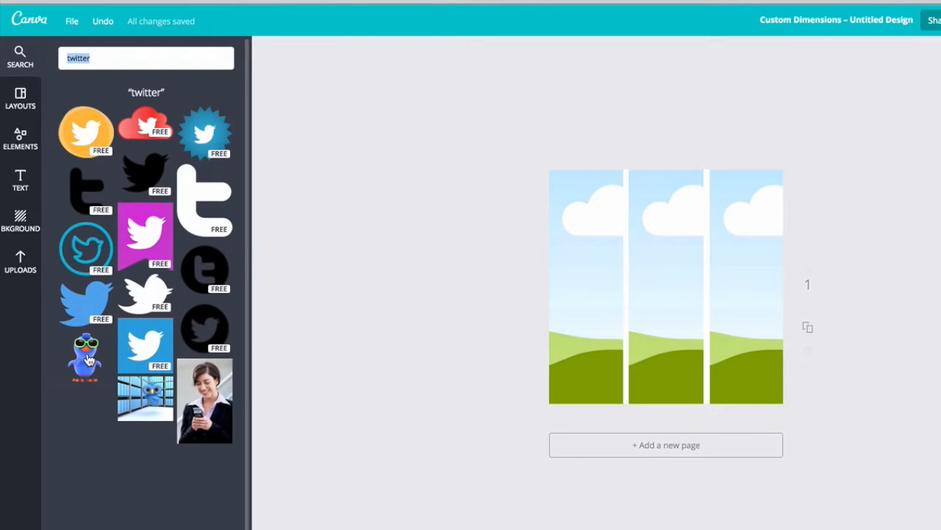
left_click(87, 358)
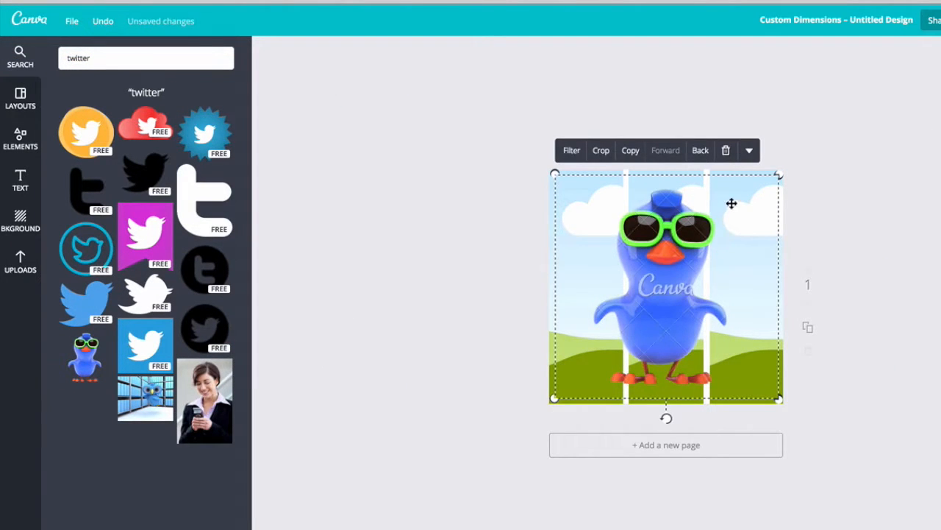
left_click(727, 152)
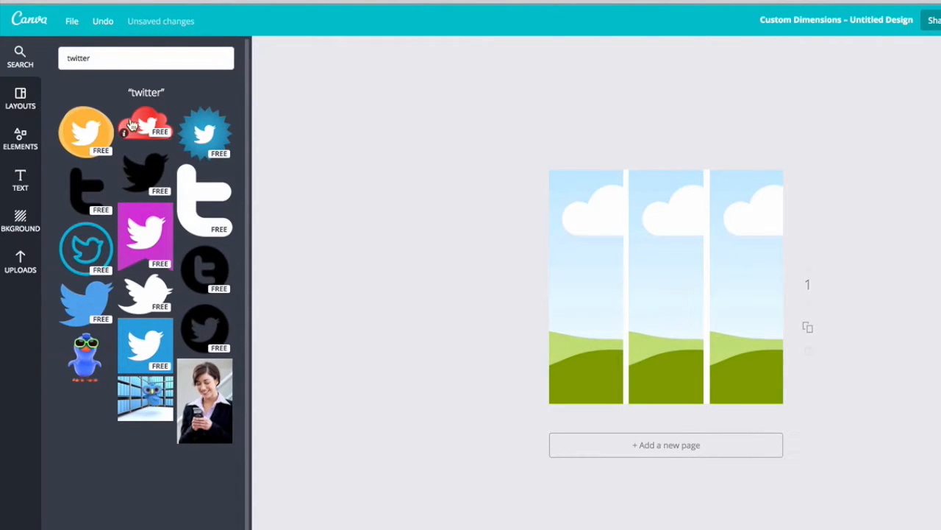
Step: Place and resize the red cloud icon top-left, black t lower middle, and blue starburst upper right
left_click_drag(131, 125, 618, 246)
left_click_drag(776, 324, 626, 237)
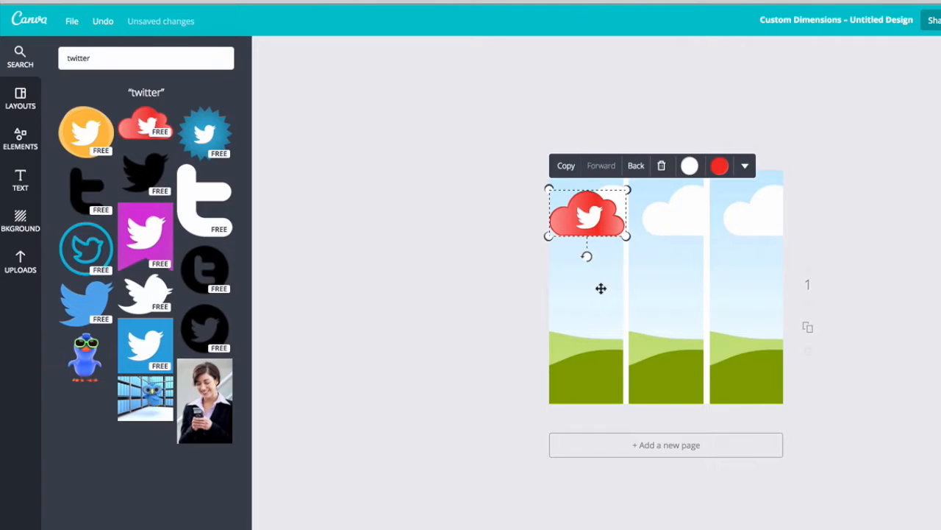
left_click(596, 289)
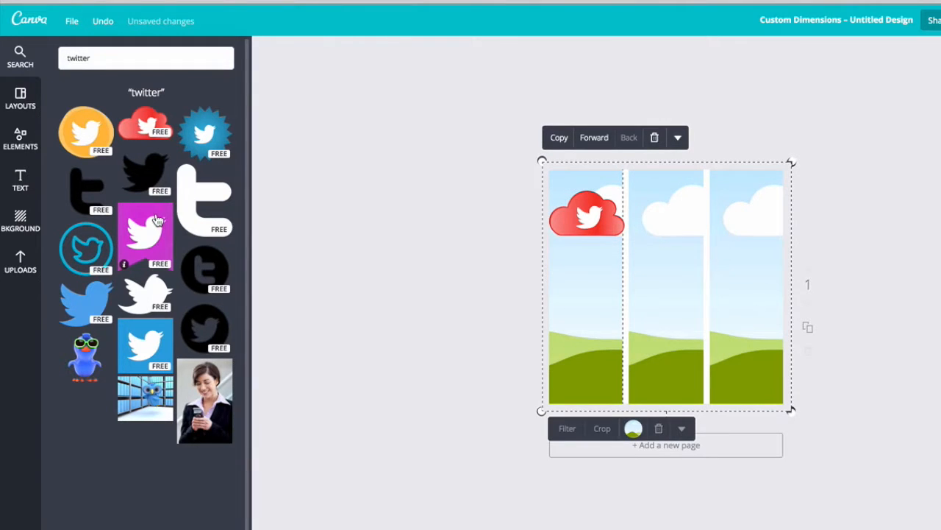
left_click_drag(198, 219, 663, 337)
left_click_drag(800, 183, 665, 335)
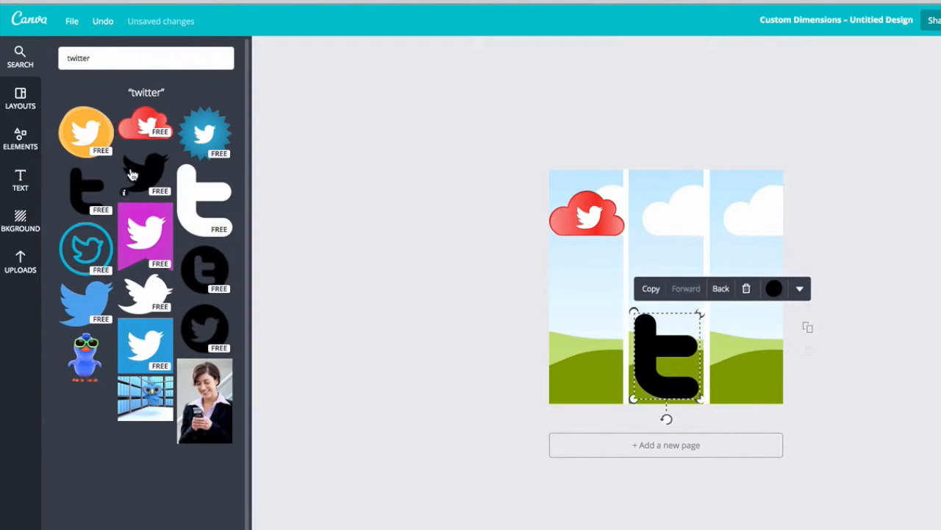
left_click_drag(203, 140, 708, 280)
left_click_drag(841, 160, 752, 243)
left_click_drag(689, 294, 718, 220)
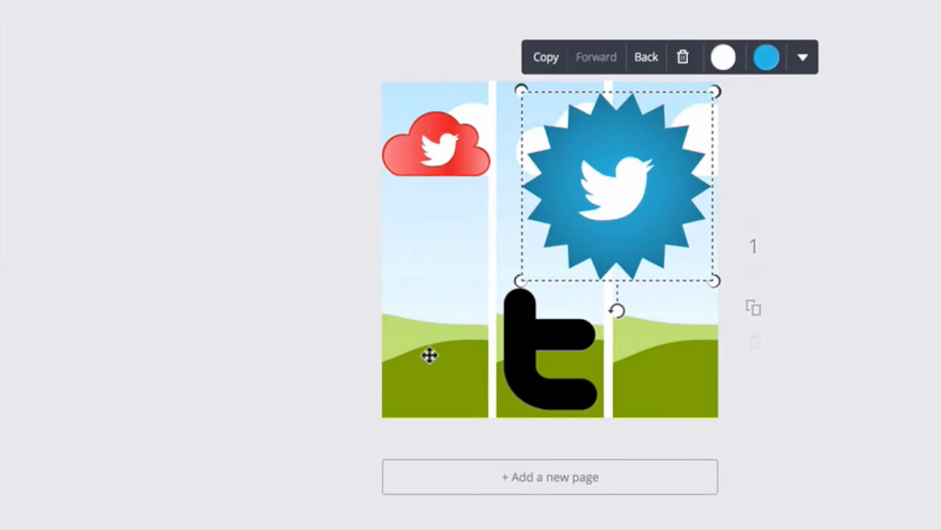
Step: Fill the left grid panel with solid white
left_click(418, 378)
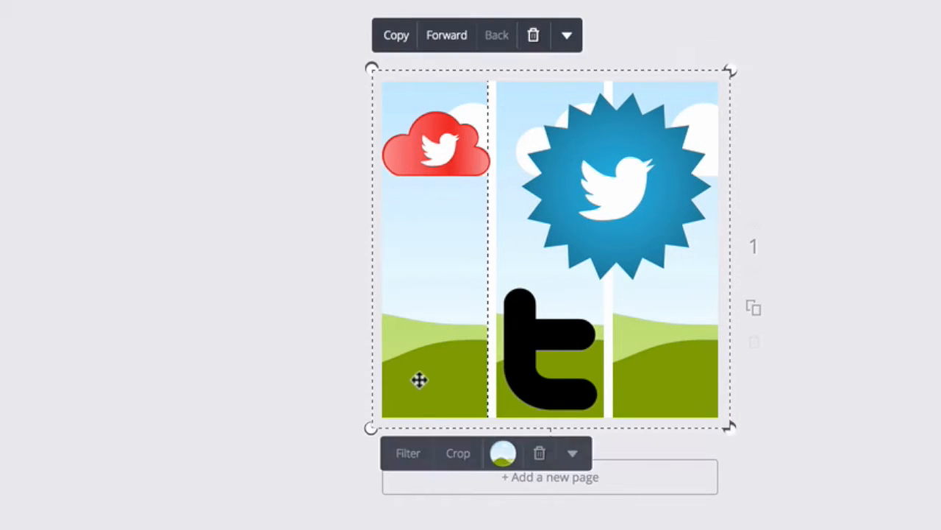
left_click(506, 459)
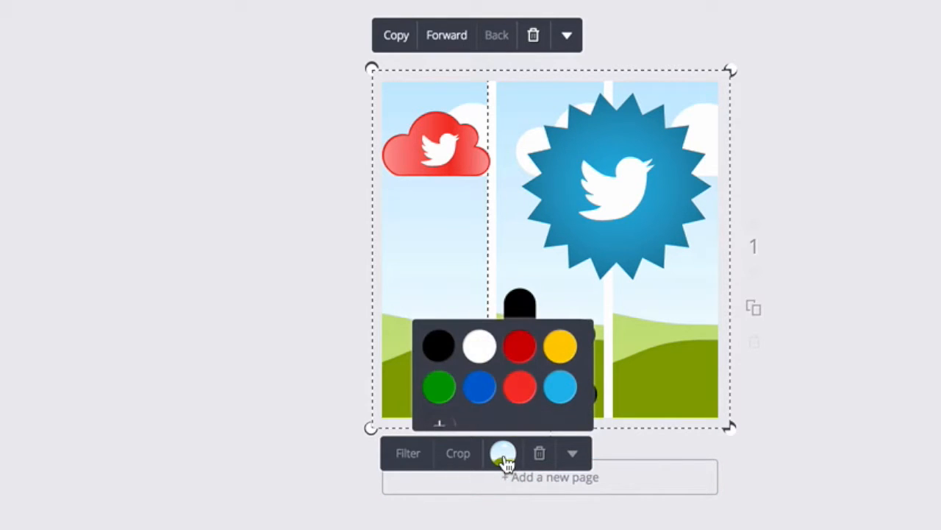
left_click(481, 357)
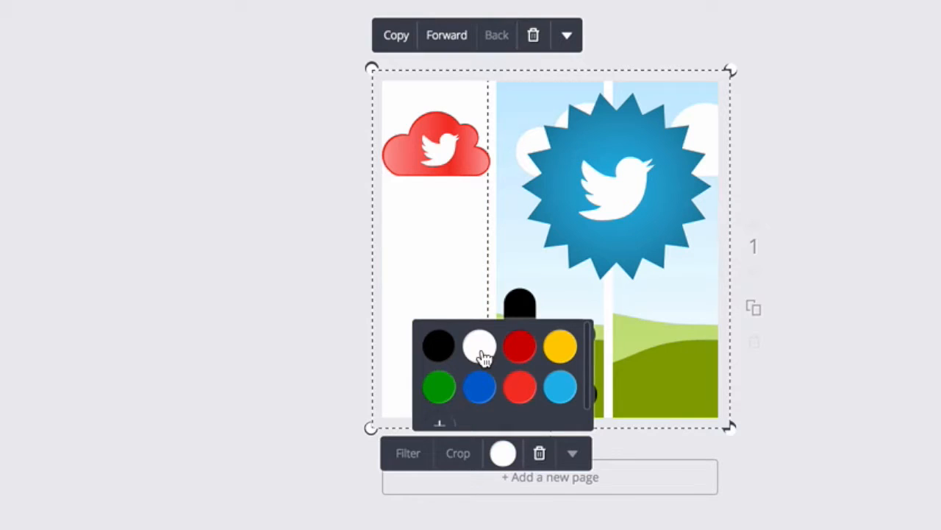
left_click(544, 296)
left_click(511, 214)
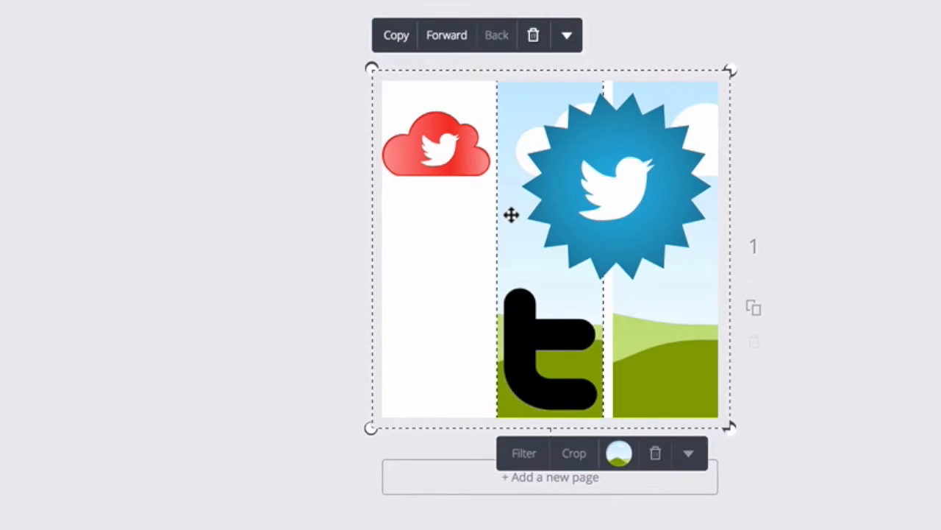
left_click(849, 346)
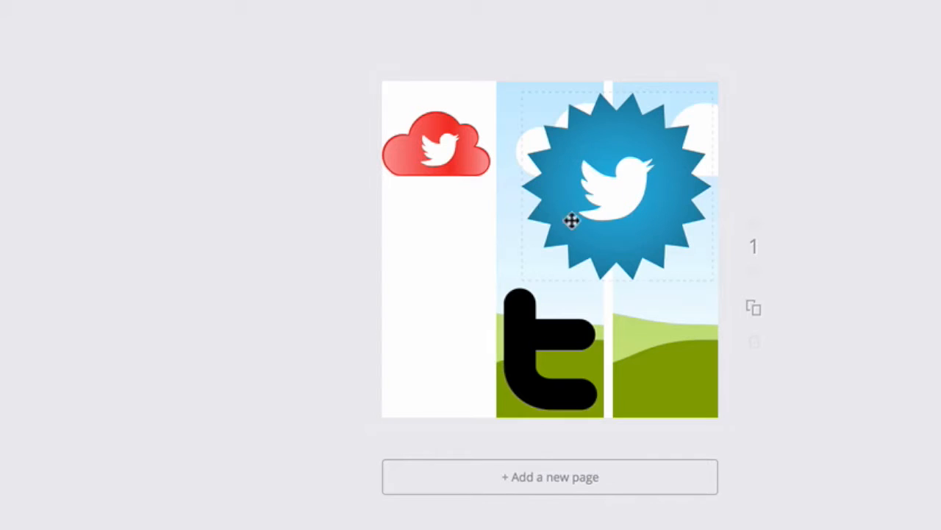
Step: Fill the middle grid panel with solid red
left_click(503, 103)
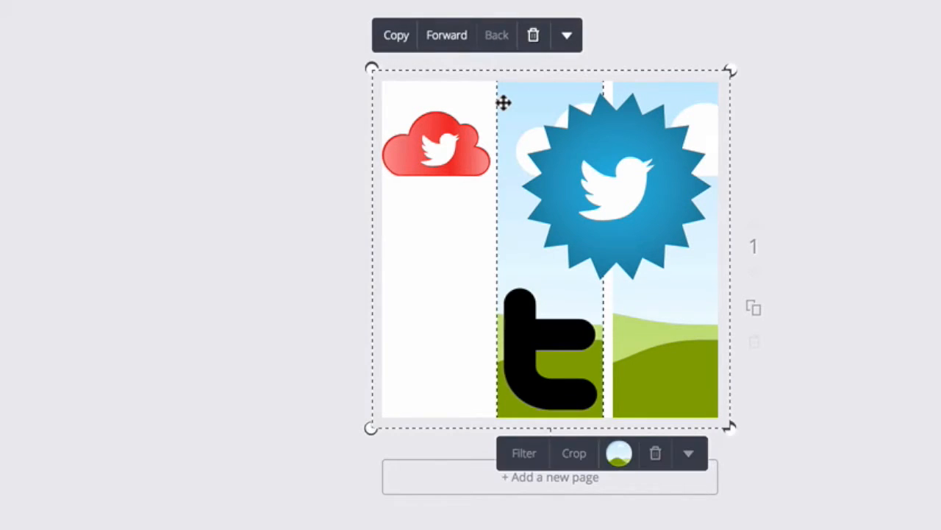
left_click(620, 454)
left_click(634, 389)
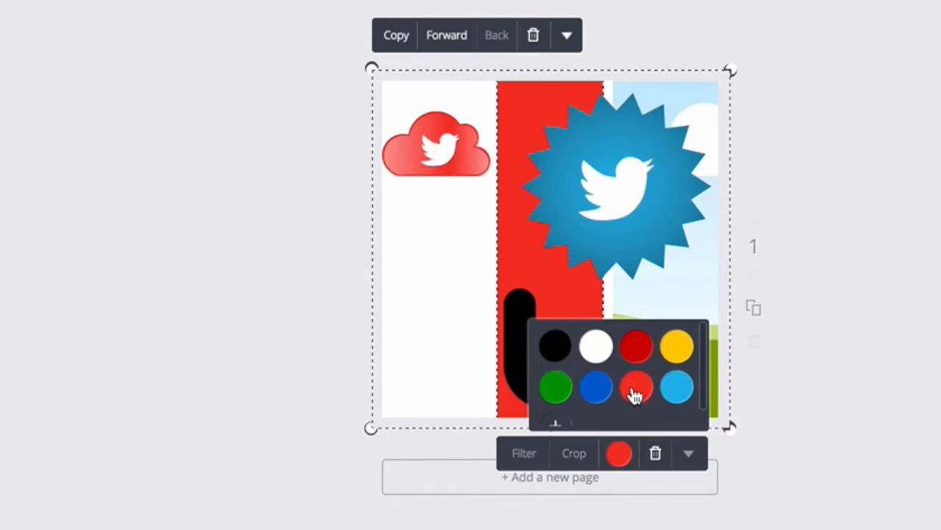
left_click(636, 497)
Step: Fill the right grid panel with solid yellow
left_click(697, 399)
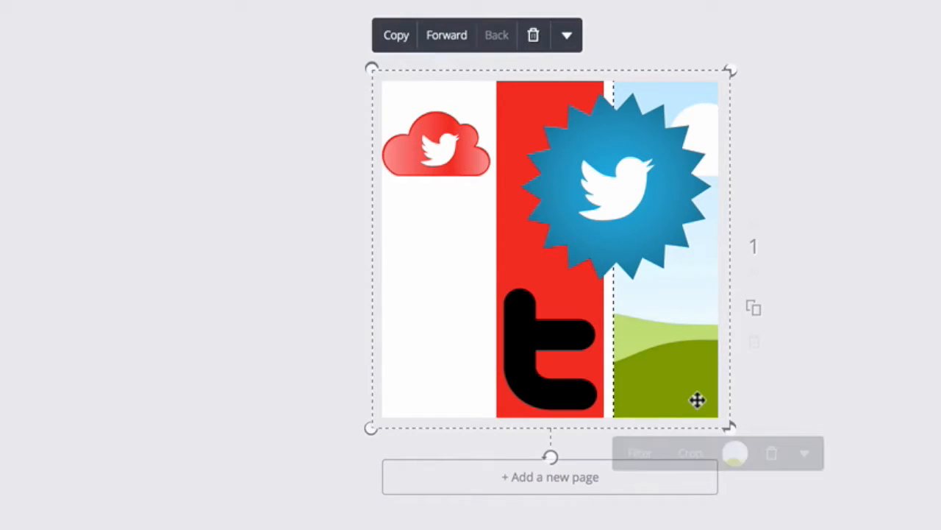
left_click(736, 454)
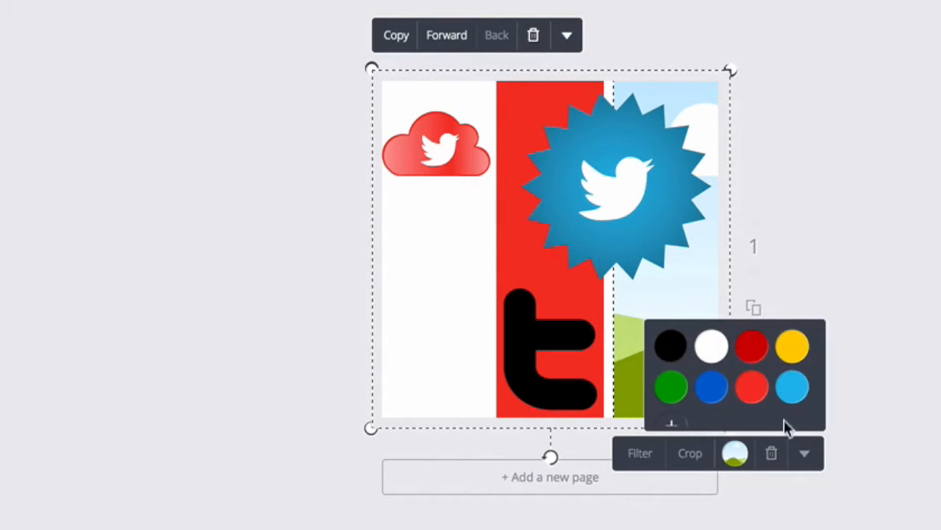
left_click(793, 346)
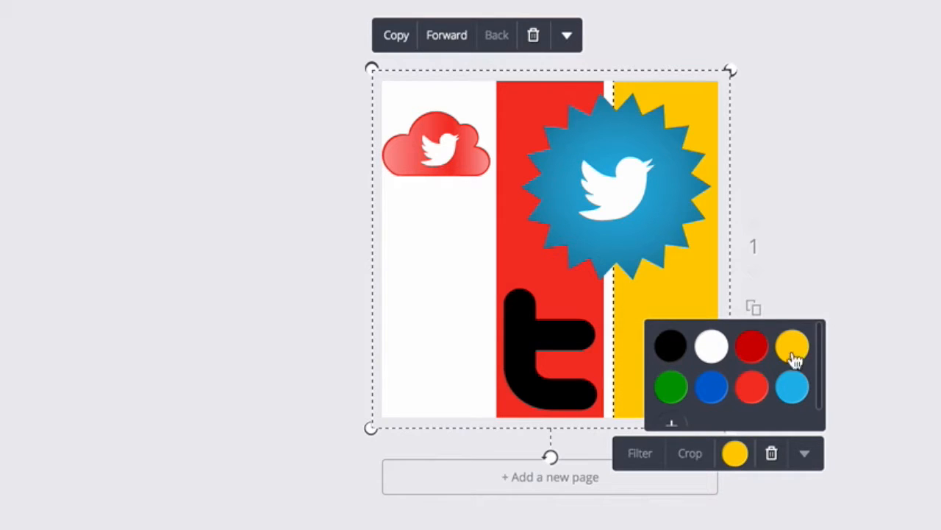
key("Escape")
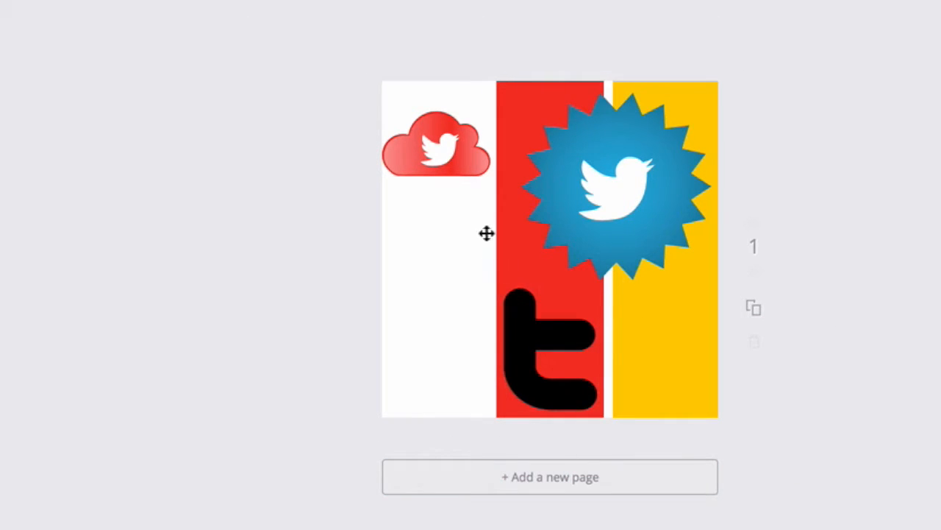
Step: Try several colours on the starburst icon, then keep it light blue
left_click(659, 225)
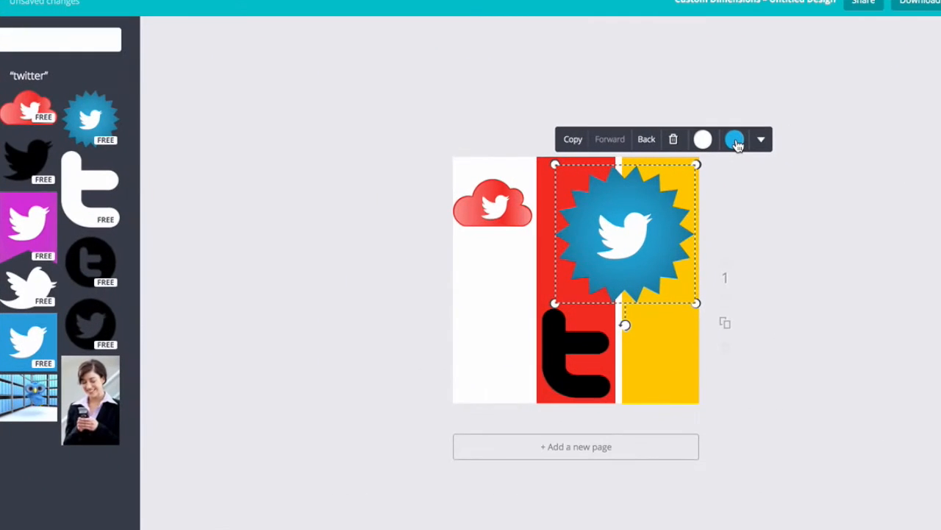
left_click(753, 61)
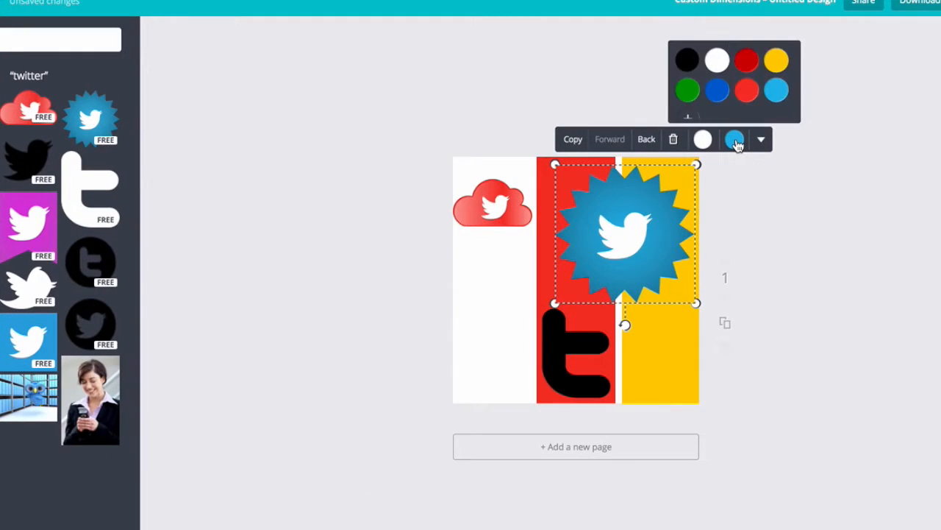
left_click(773, 65)
left_click(746, 91)
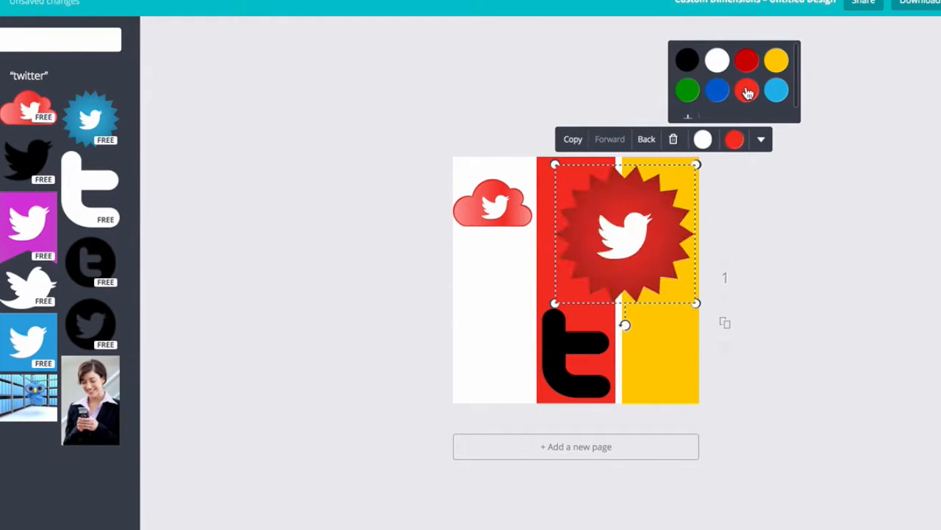
left_click(721, 94)
left_click(689, 91)
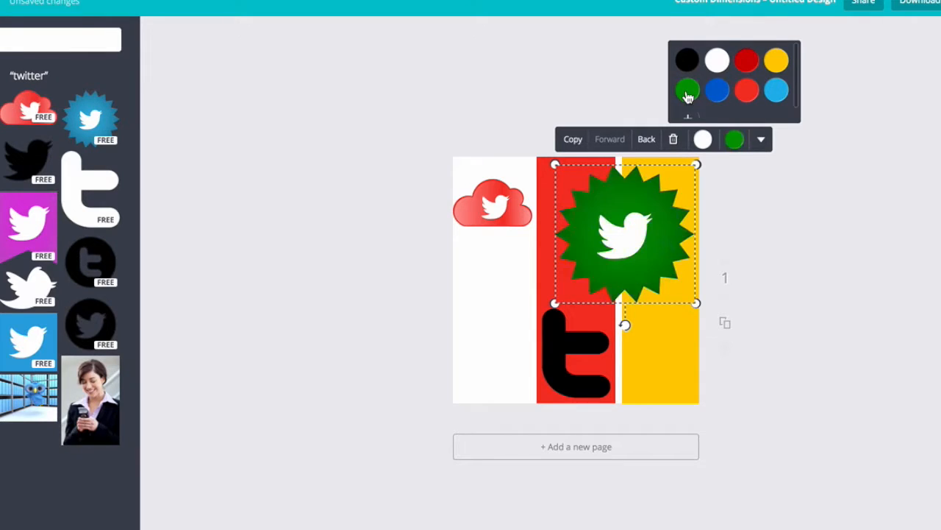
left_click(689, 64)
left_click(718, 62)
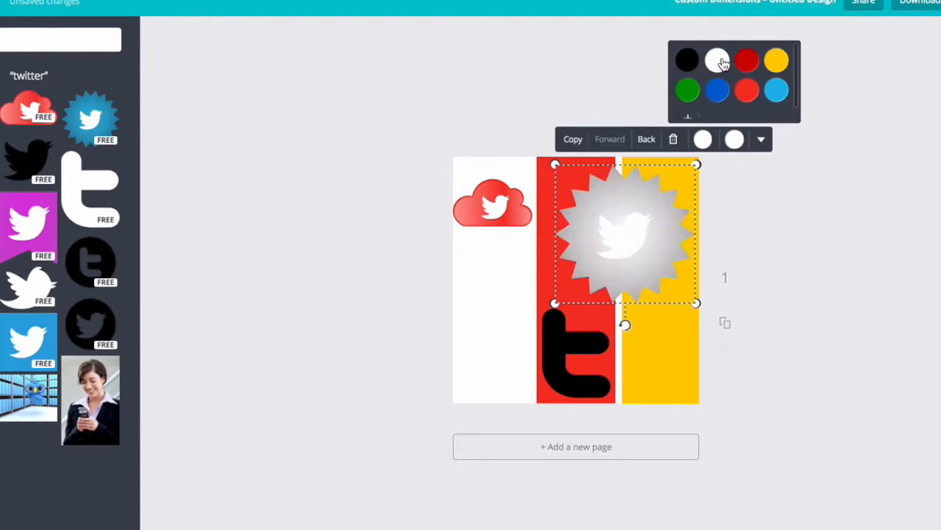
left_click(778, 96)
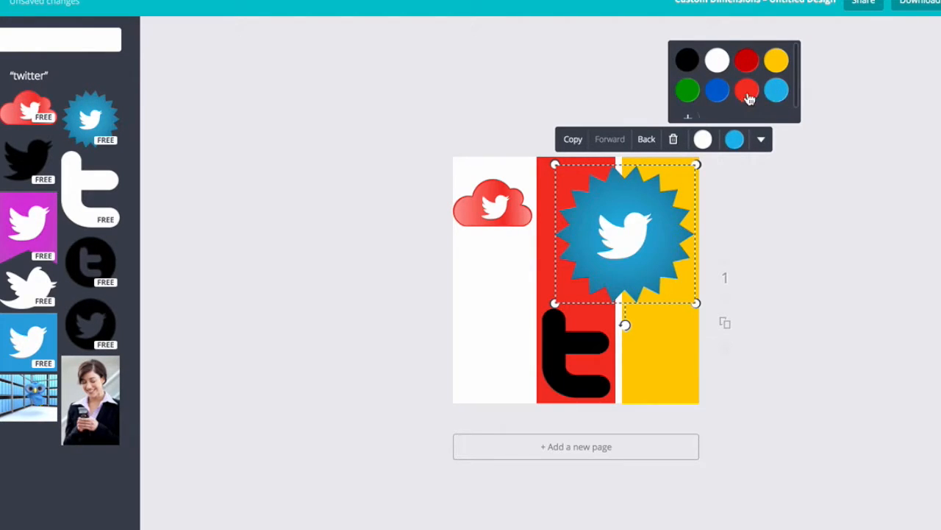
left_click(675, 517)
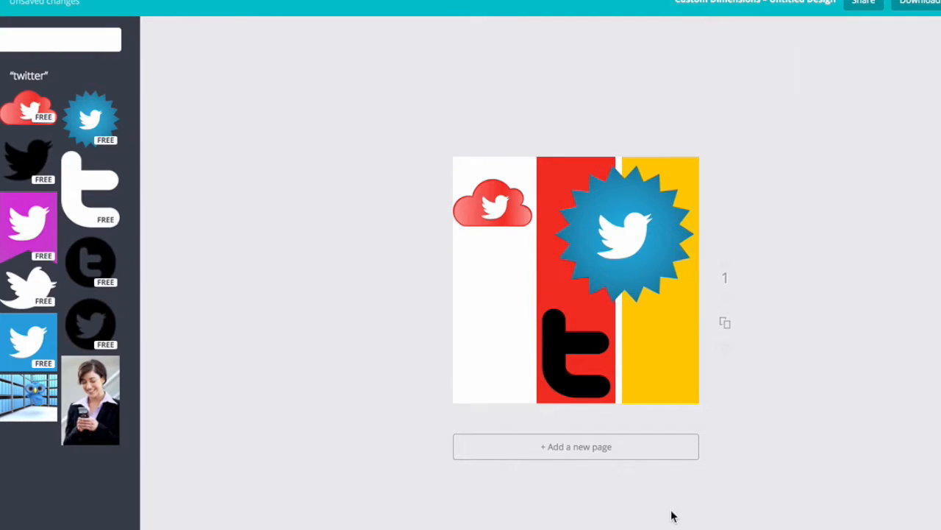
Step: Change the t logo in the red middle panel from black to white
left_click(563, 382)
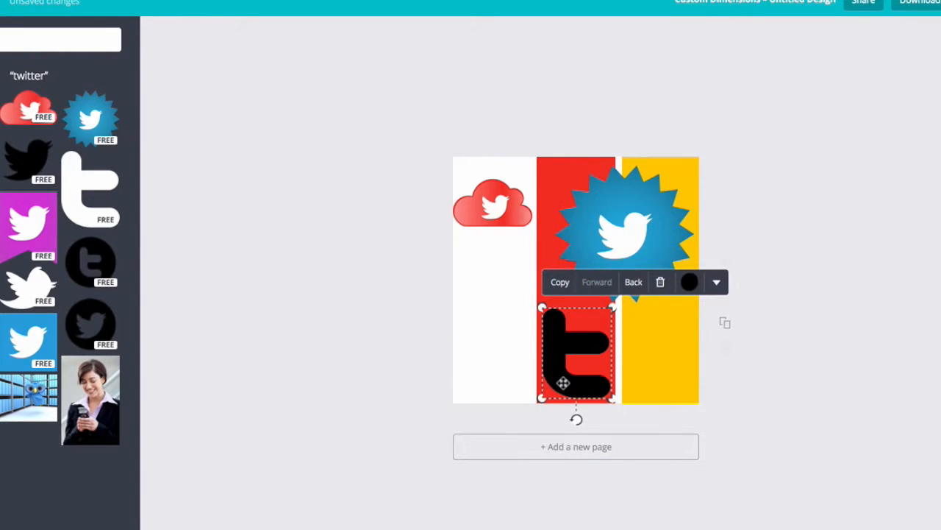
left_click(689, 283)
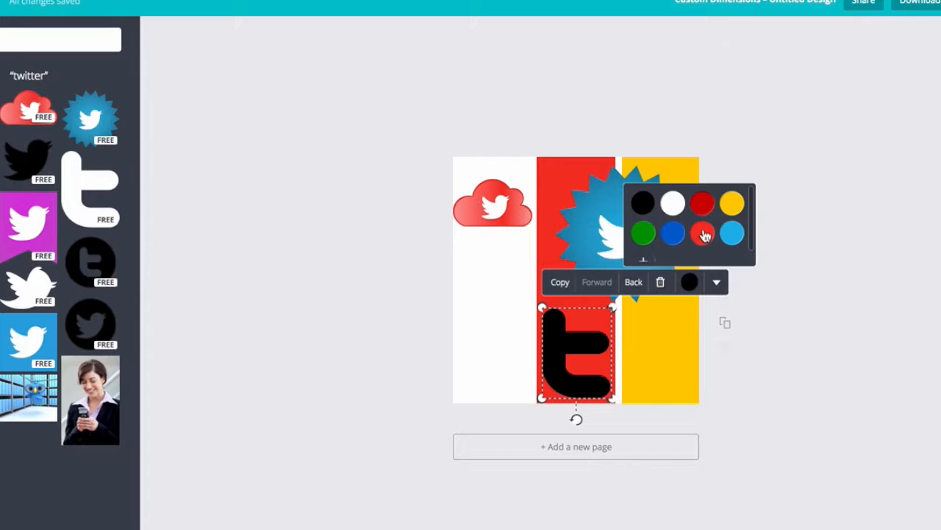
left_click(670, 209)
left_click(596, 521)
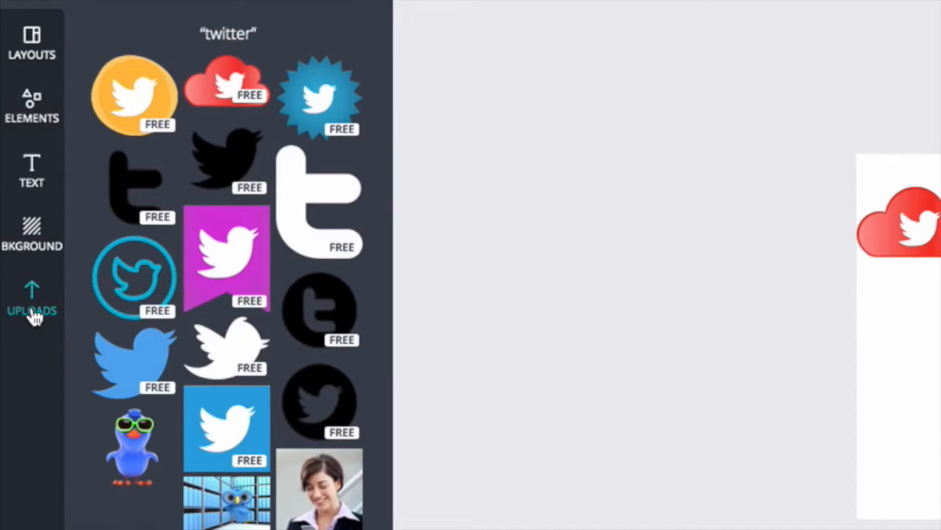
Step: Upload the wheat photo KEAgency IG (18).jpg from the computer into Canva's Uploads
left_click(33, 309)
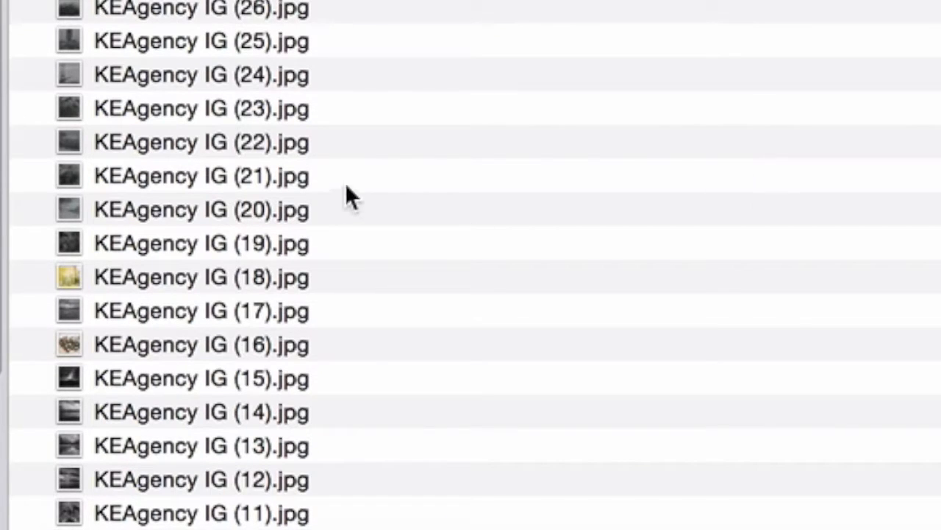
left_click(178, 169)
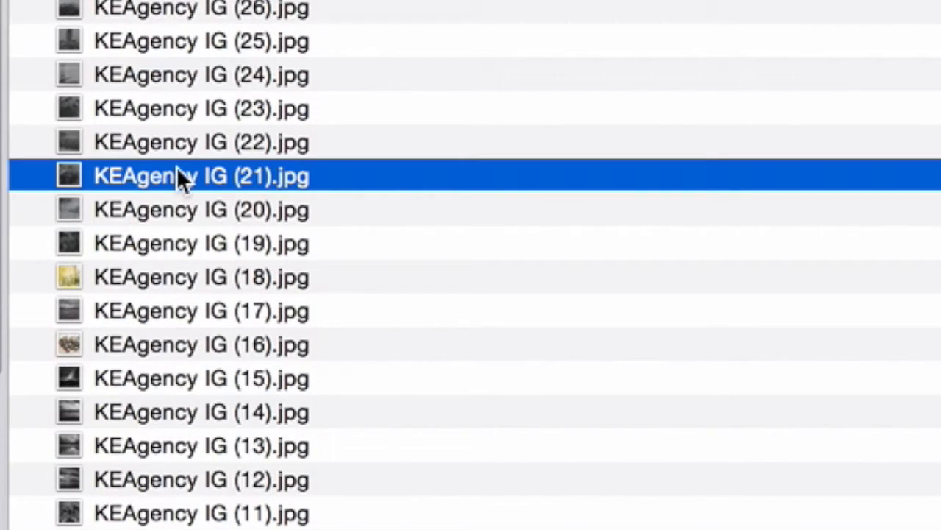
left_click(169, 279)
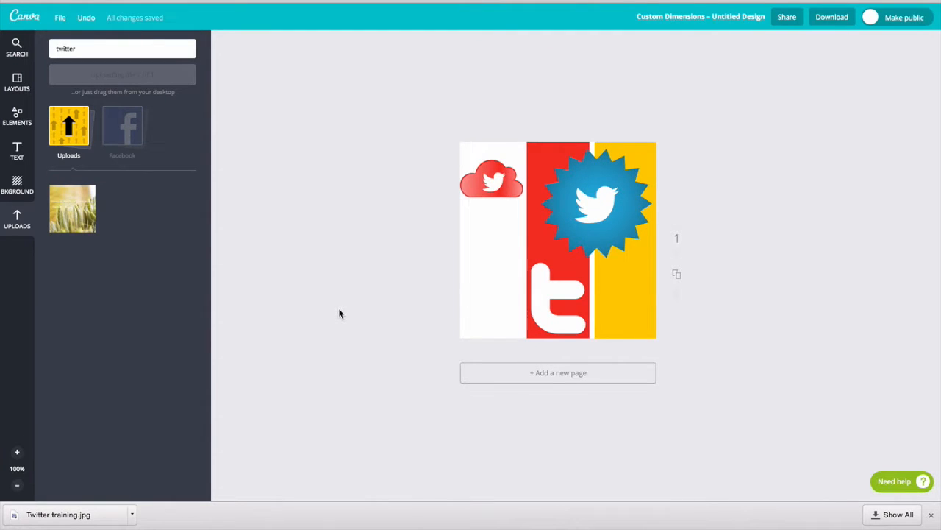
Step: Drop the uploaded wheat photo into the left grid frame behind the red cloud icon
left_click_drag(68, 221, 540, 268)
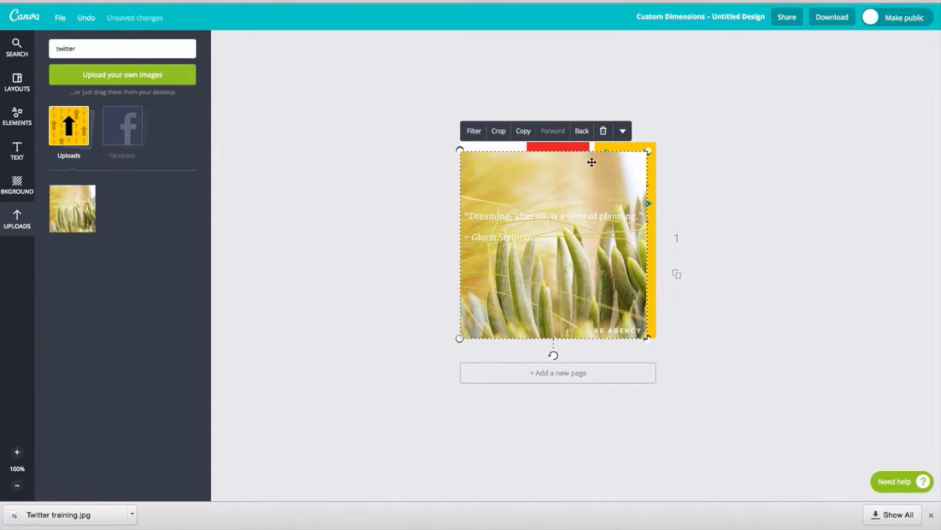
left_click_drag(646, 152, 526, 272)
left_click(310, 314)
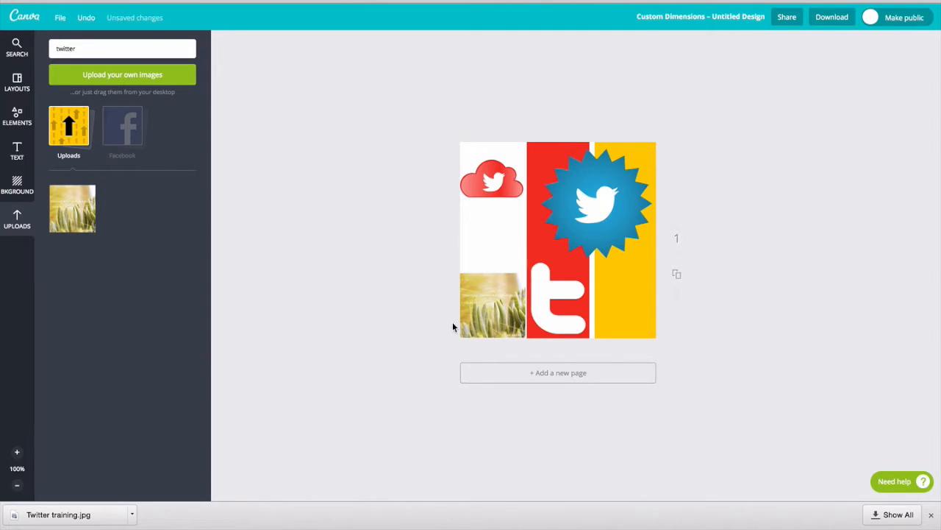
mouse_move(482, 310)
left_mouse_down()
mouse_move(503, 303)
mouse_move(487, 303)
left_mouse_up()
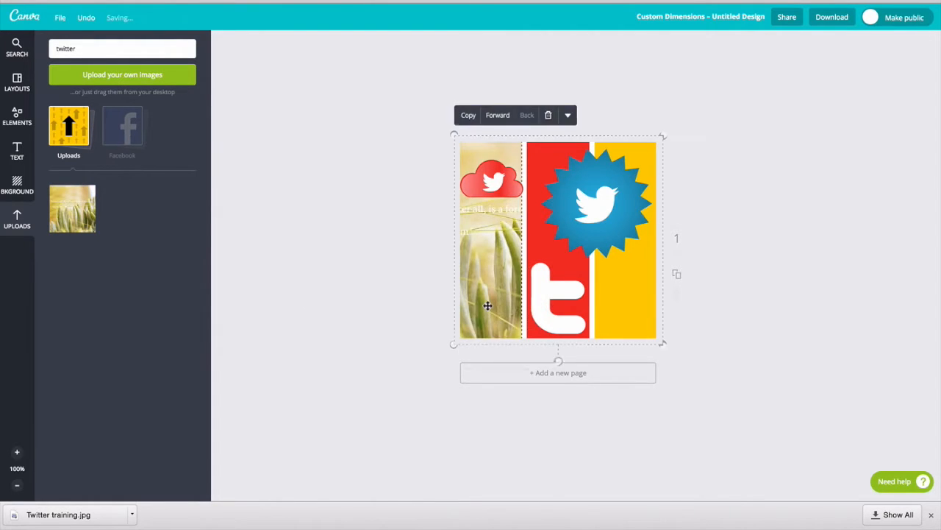
left_click(275, 322)
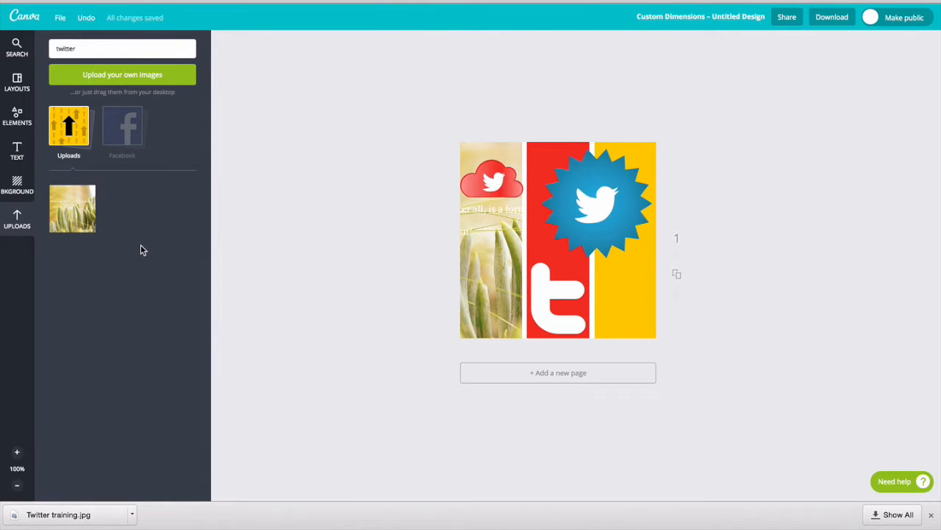
Step: Search photos for lion, horses, then rugby, and drop a rugby photo into the right yellow column
left_click(22, 52)
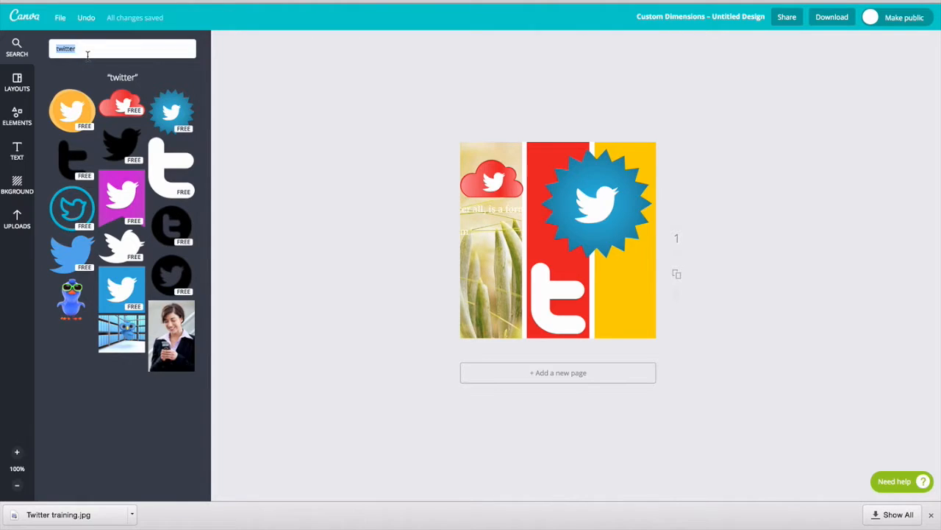
key("Return")
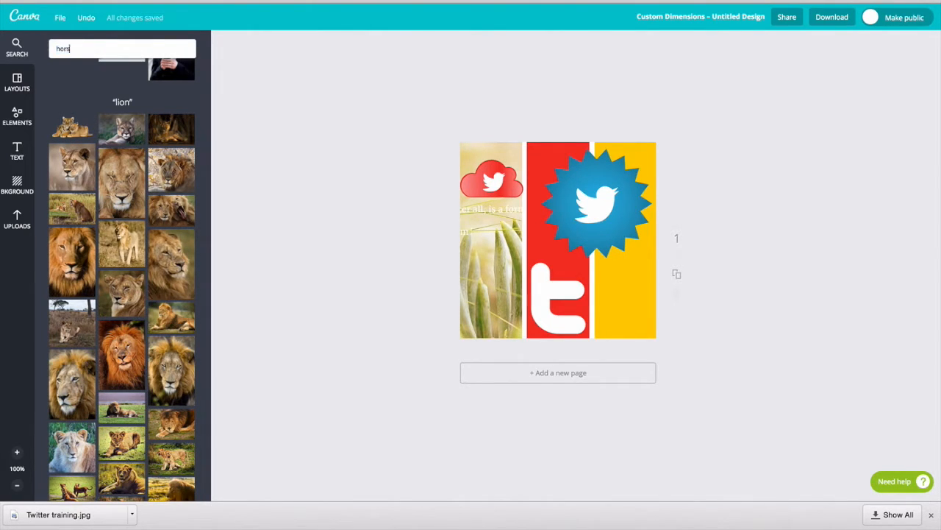
type("s")
key("Return")
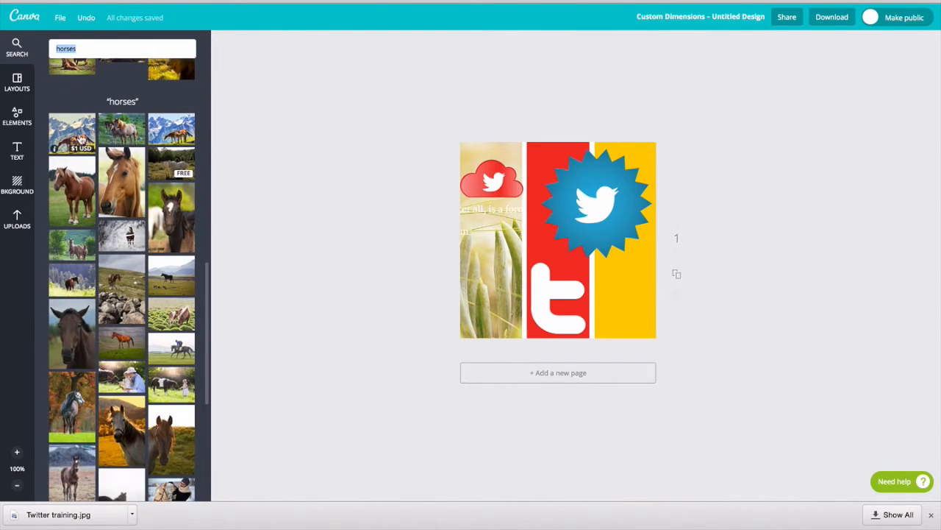
left_click_drag(88, 48, 42, 43)
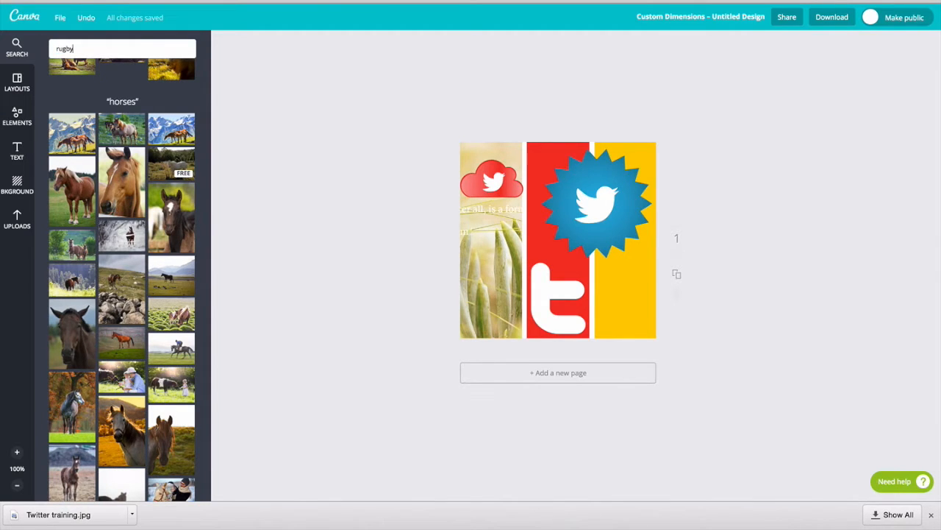
key("Return")
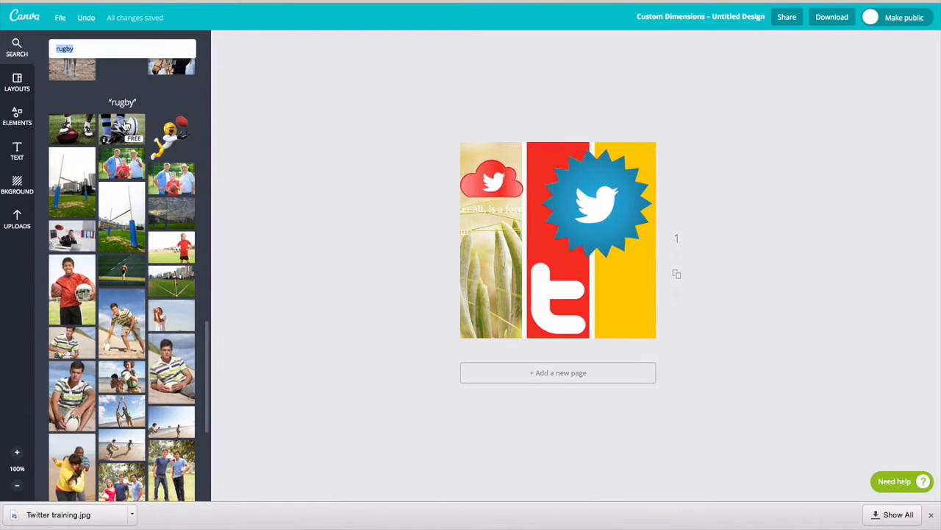
left_click_drag(125, 126, 629, 274)
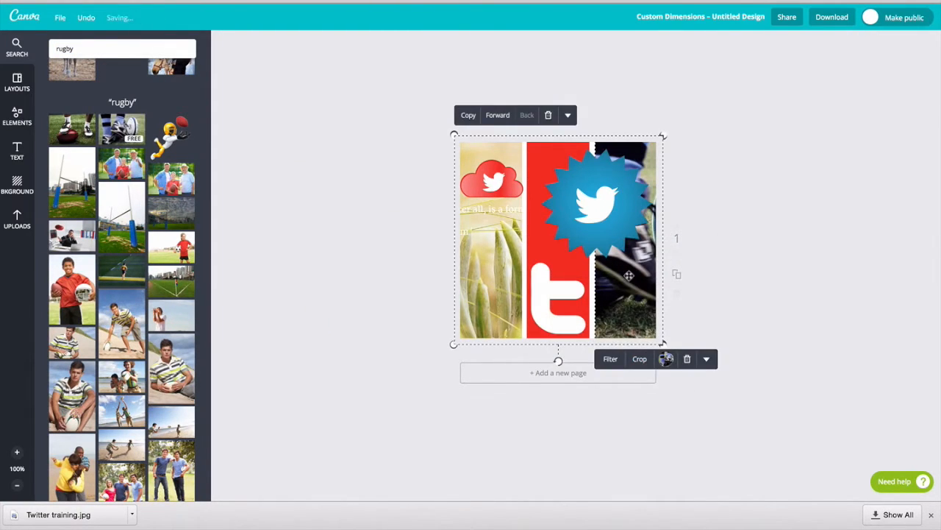
left_click(652, 434)
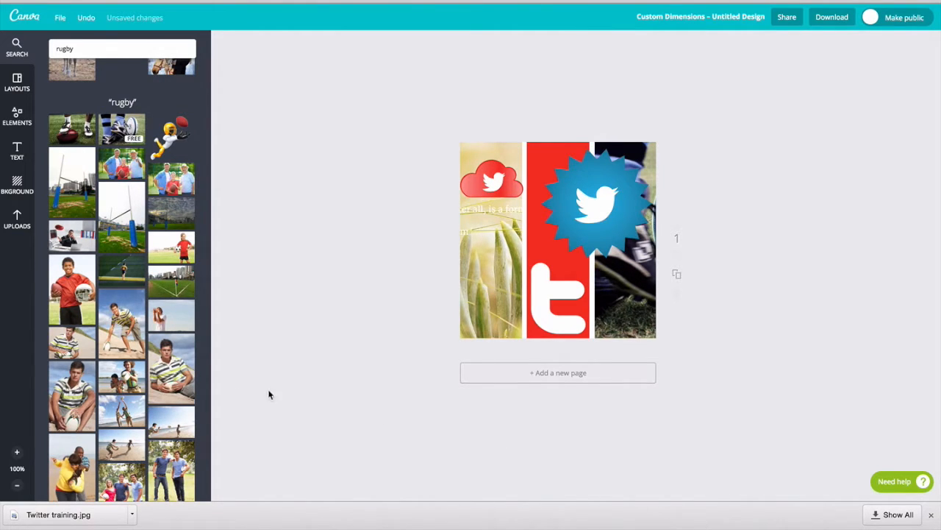
Step: Swap in another rugby photo, then download the design as a JPG for the web
left_click_drag(177, 365, 675, 269)
left_click(834, 19)
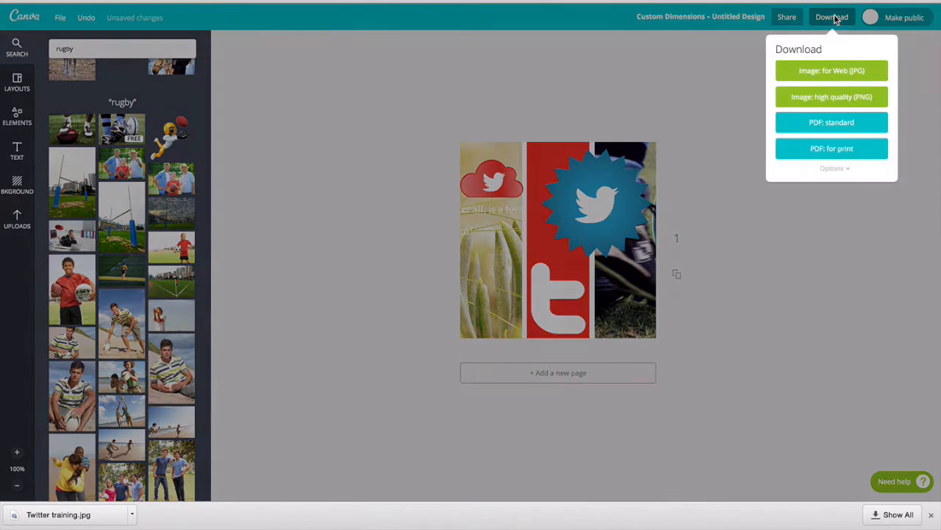
left_click(826, 71)
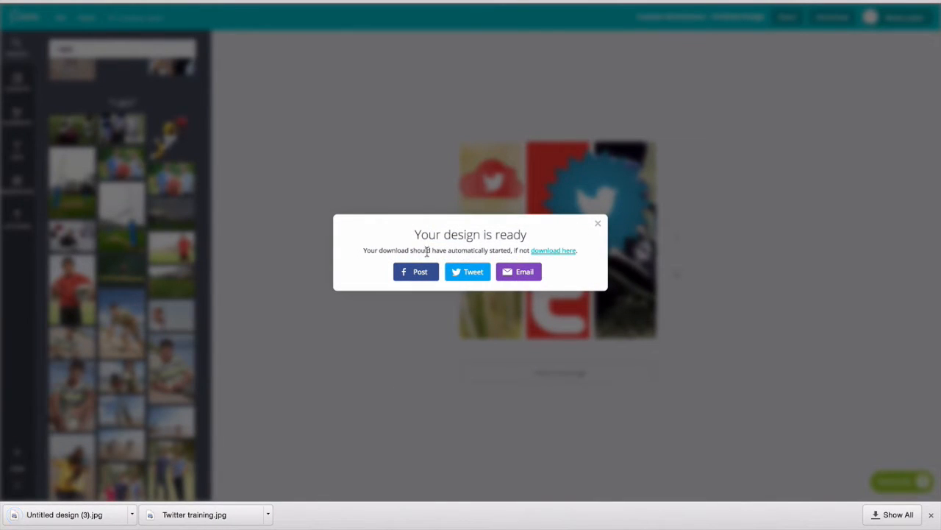
left_click(597, 223)
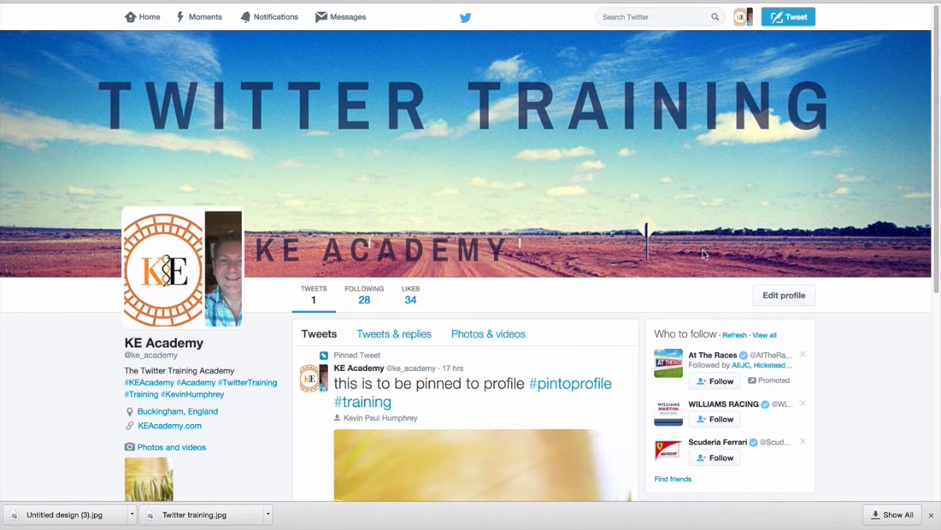
Step: Upload Untitled design (3).jpg as the Twitter profile photo, apply it and save the profile
left_click(773, 300)
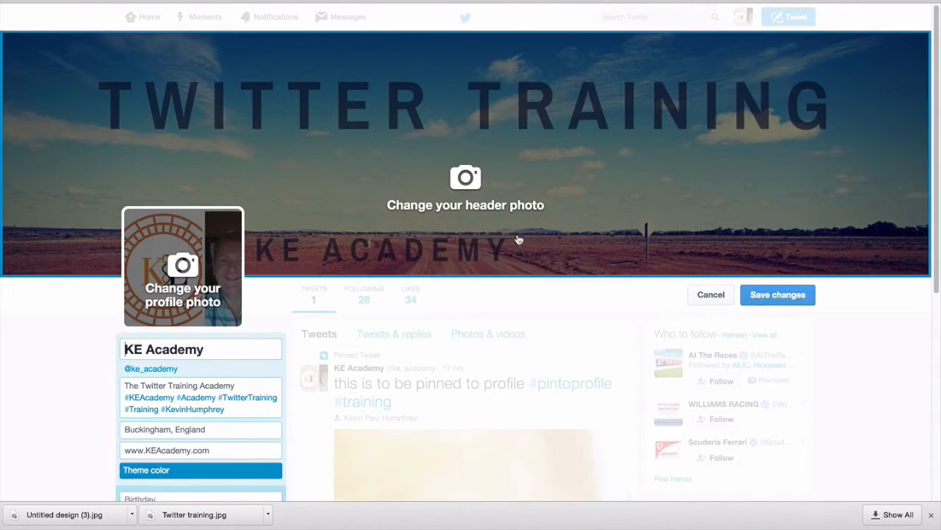
left_click(190, 267)
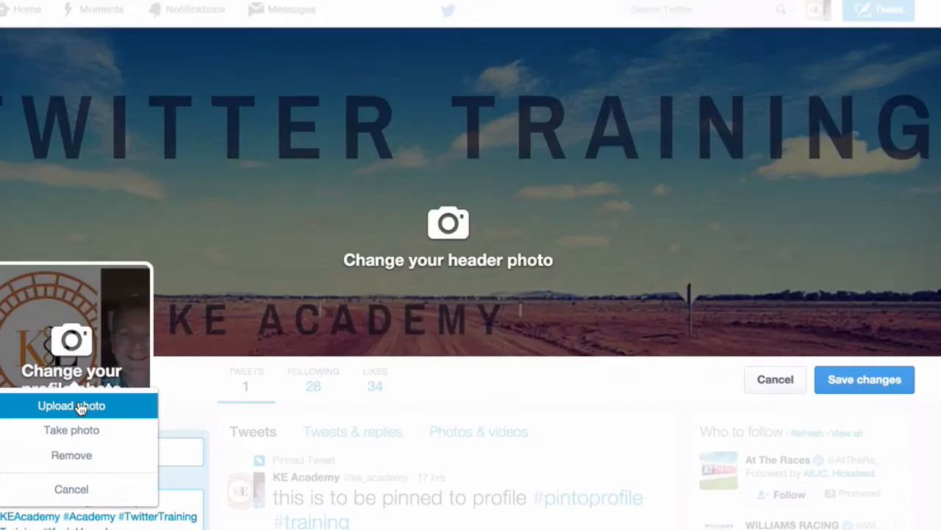
left_click(190, 314)
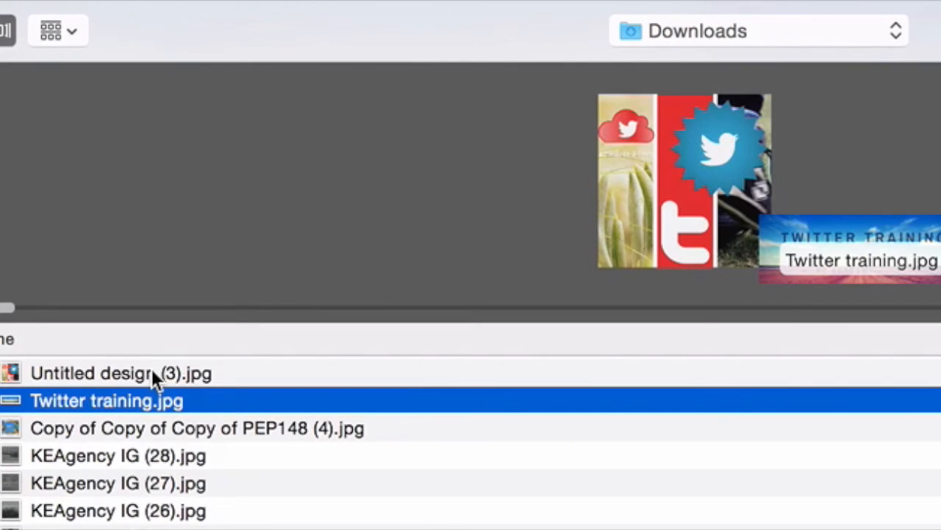
left_click(120, 373)
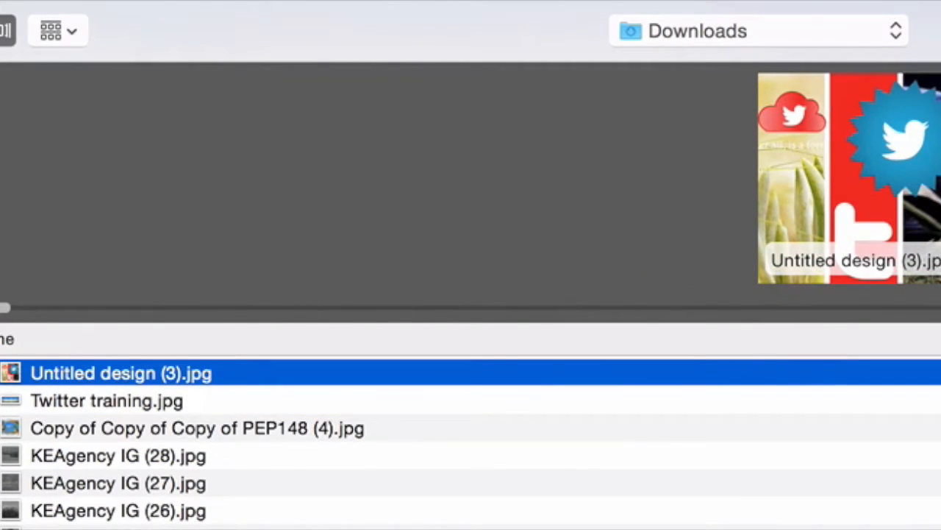
key("Return")
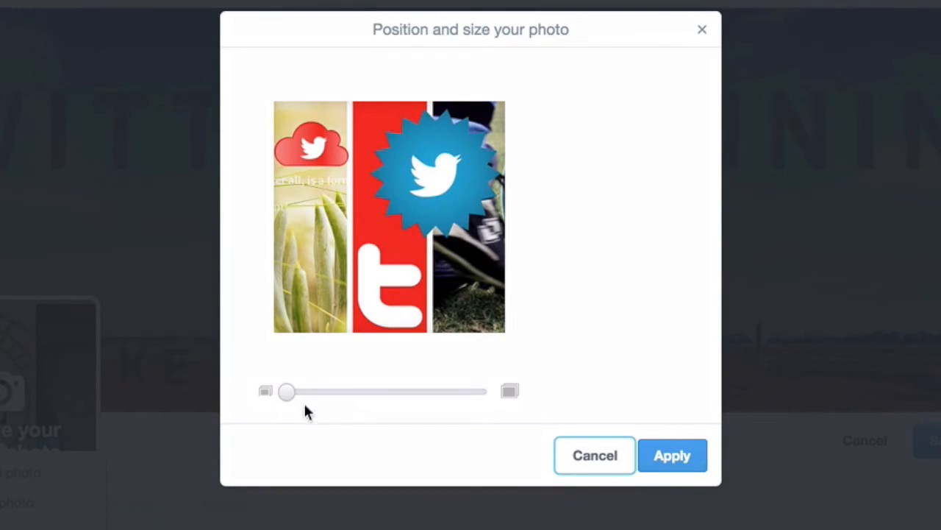
left_click_drag(287, 391, 210, 394)
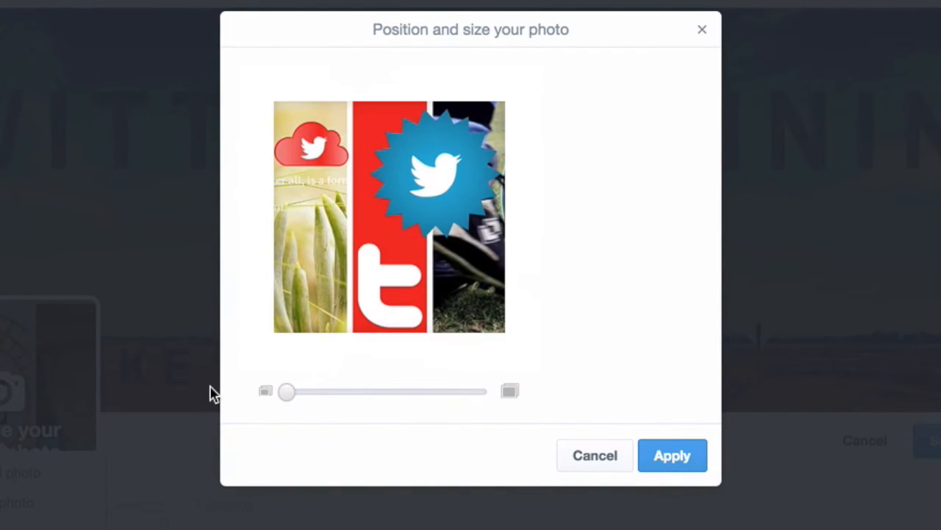
left_click(673, 458)
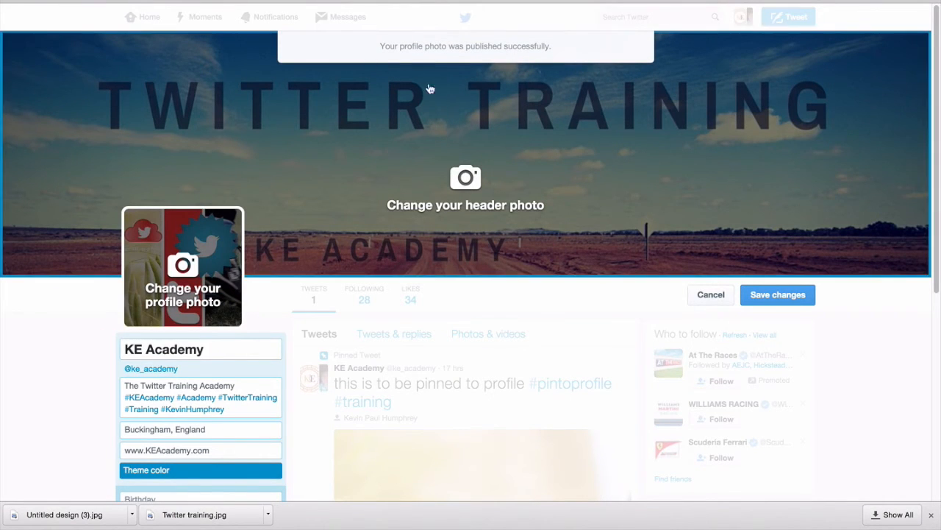
left_click(787, 295)
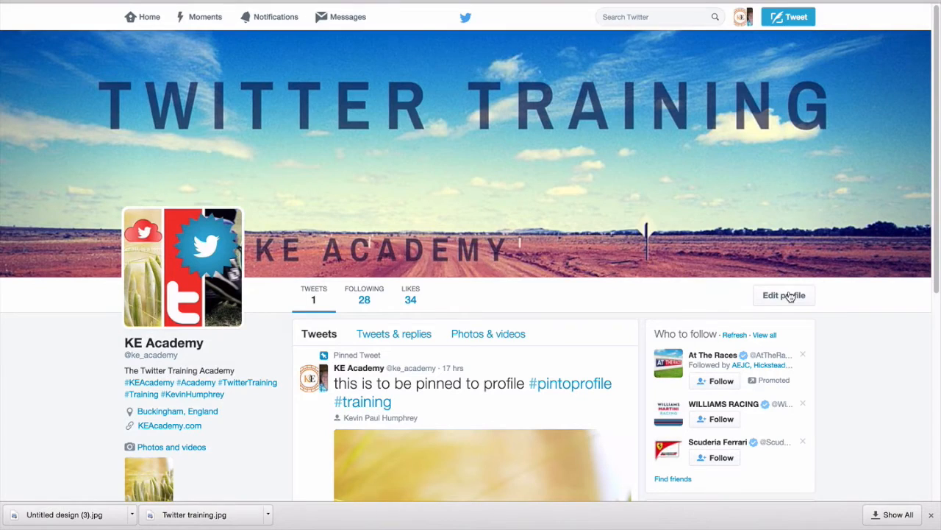